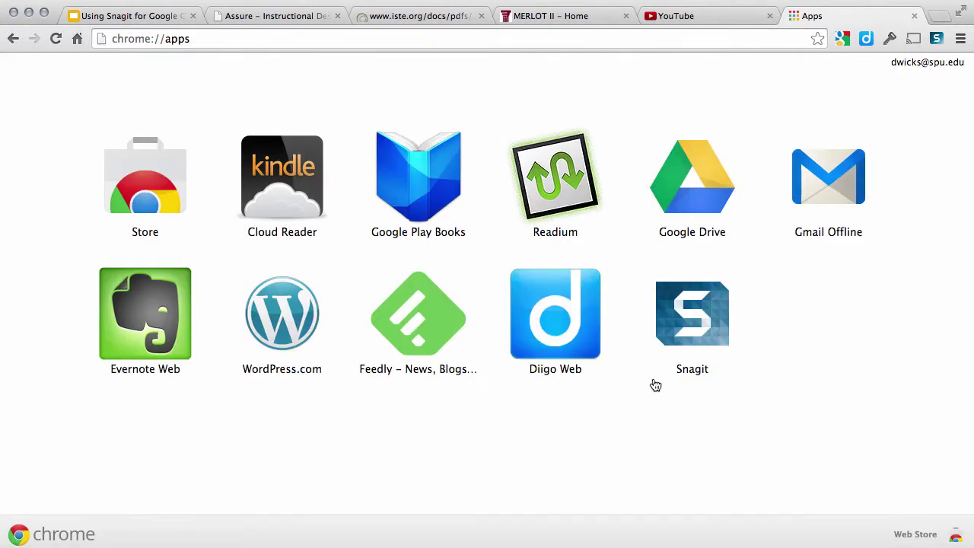
left_click(548, 17)
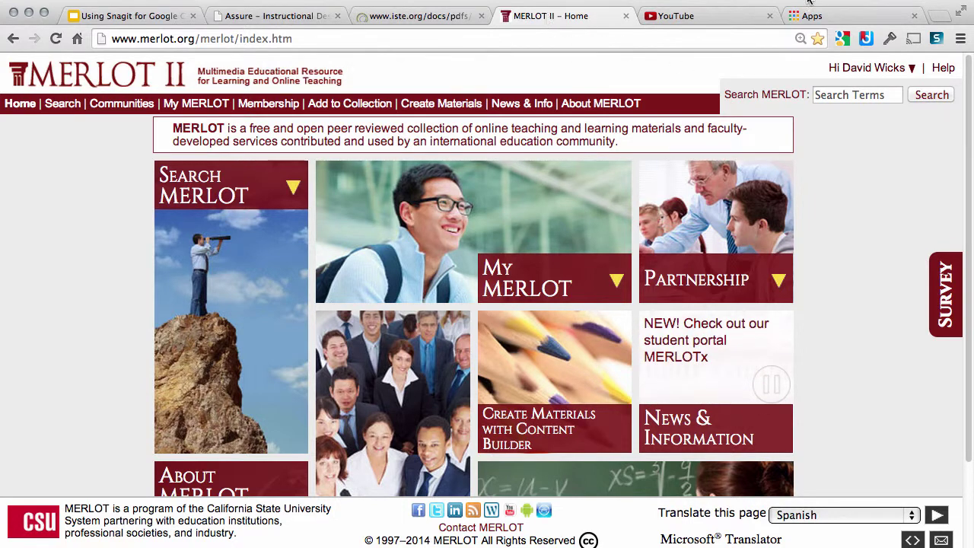
left_click(835, 16)
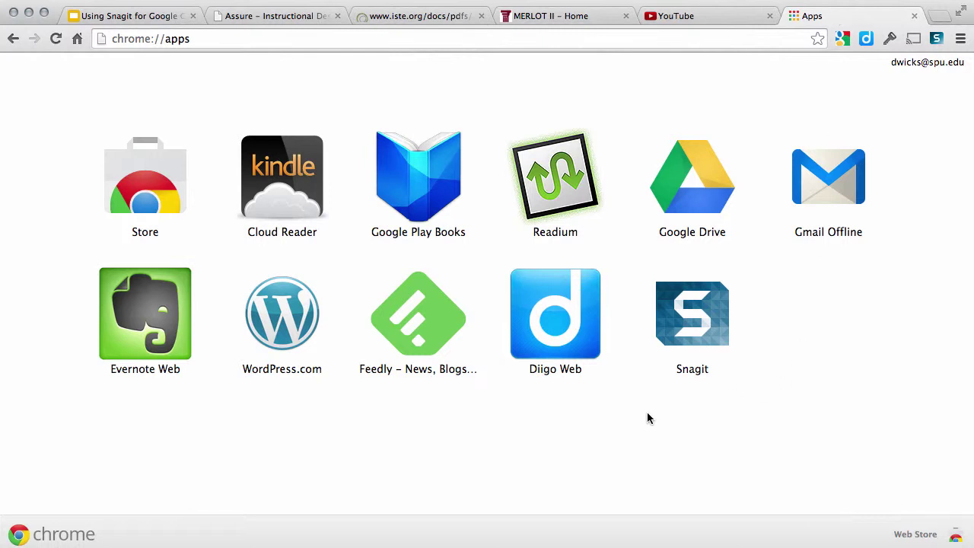
left_click(698, 318)
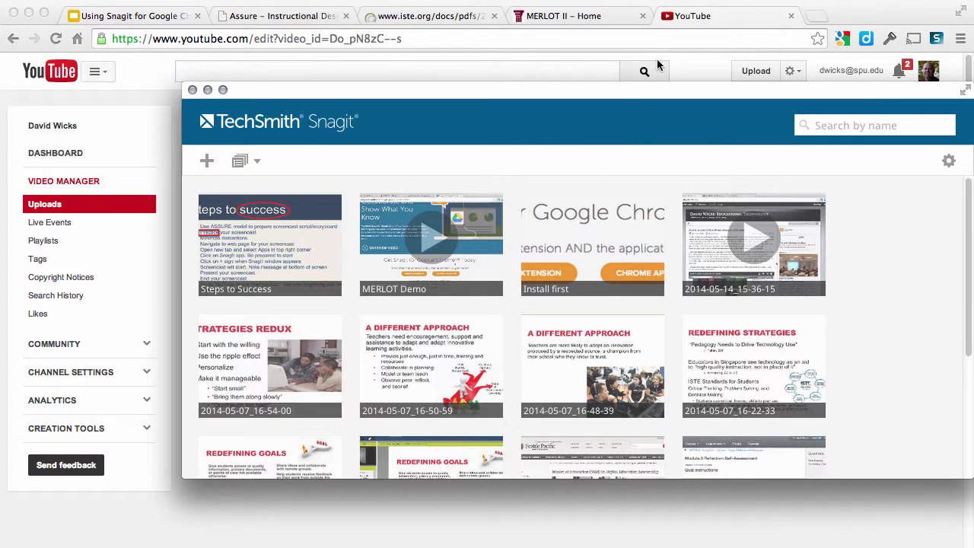
- Close the YouTube tab and launch Snagit from the Chrome apps page so that it opens over the MERLOT II home page
left_click(708, 23)
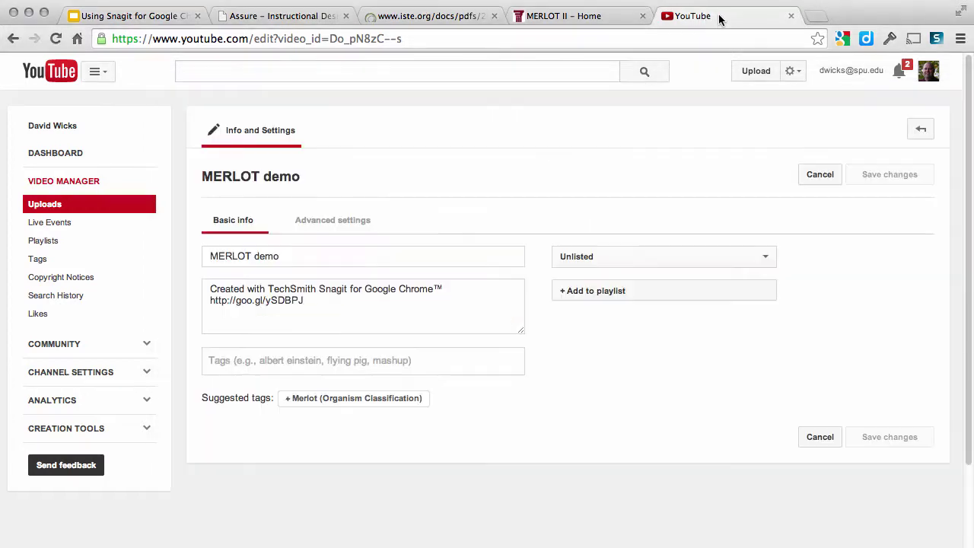
left_click(791, 17)
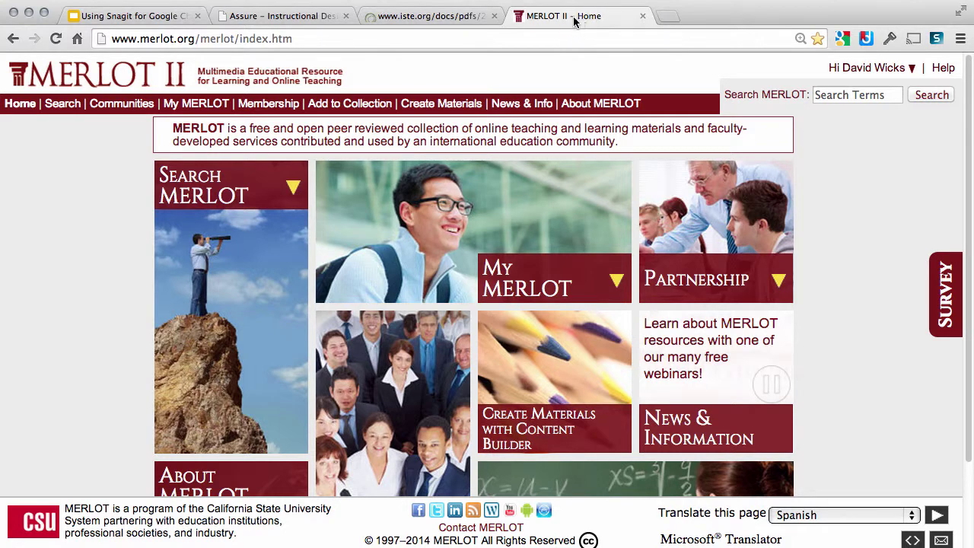
left_click(668, 16)
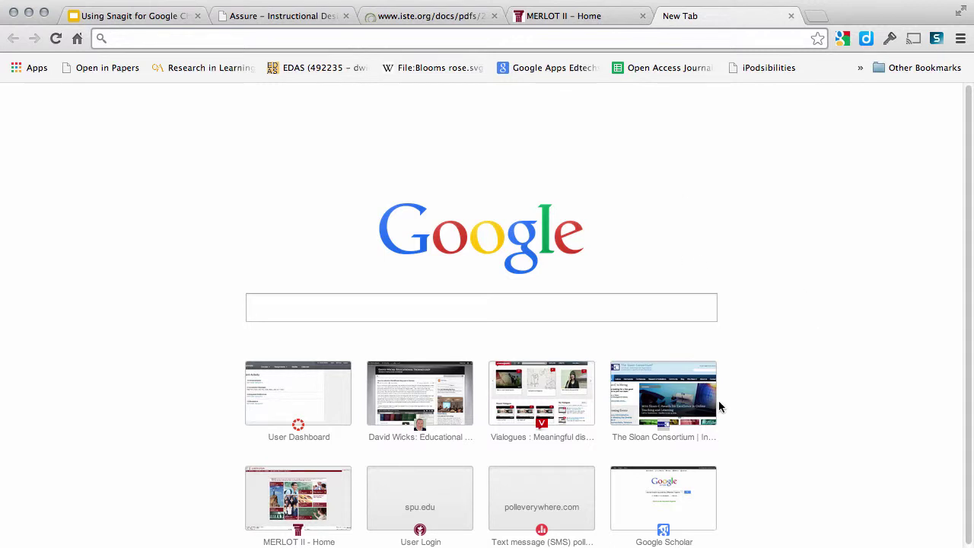
left_click(35, 69)
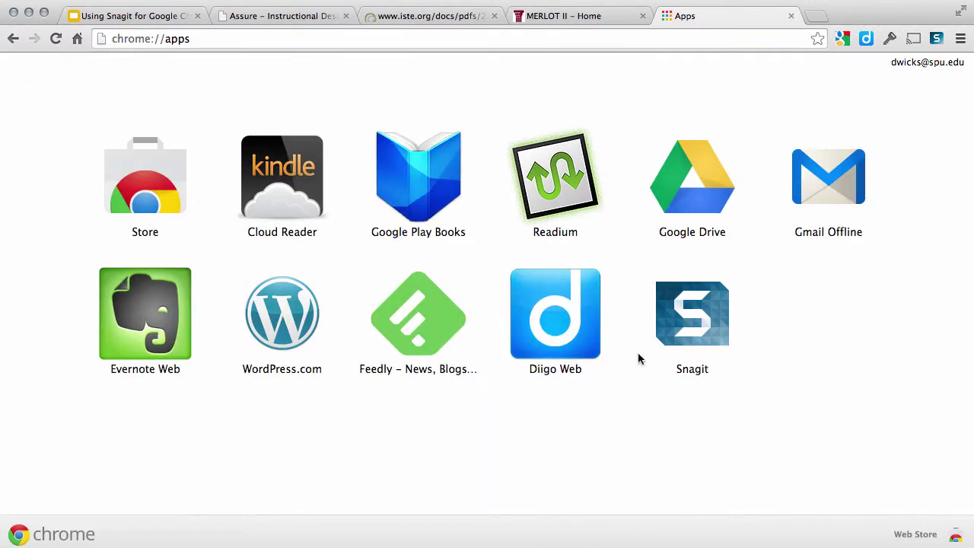
left_click(704, 314)
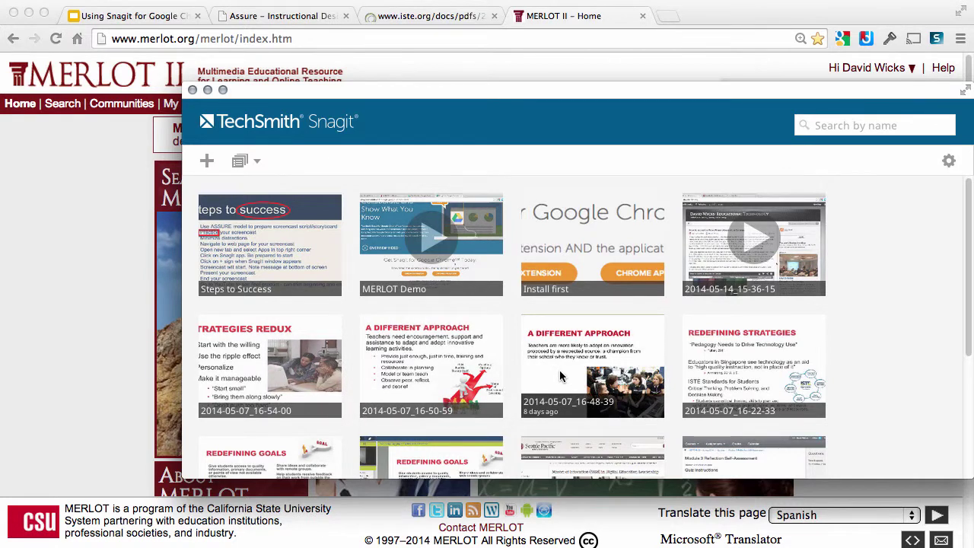
- Start a new Snagit screen recording that shares the MERLOT II – Home window
left_click(206, 162)
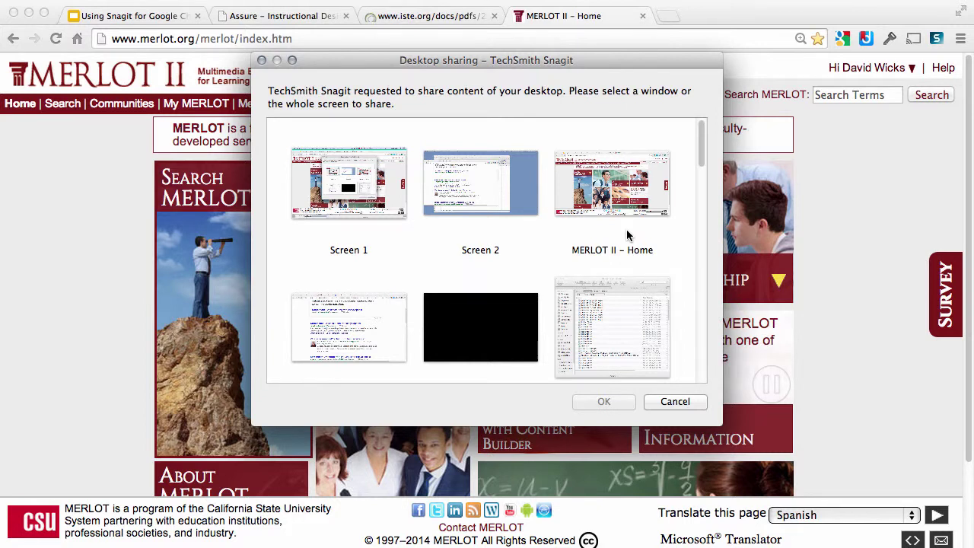
left_click(613, 200)
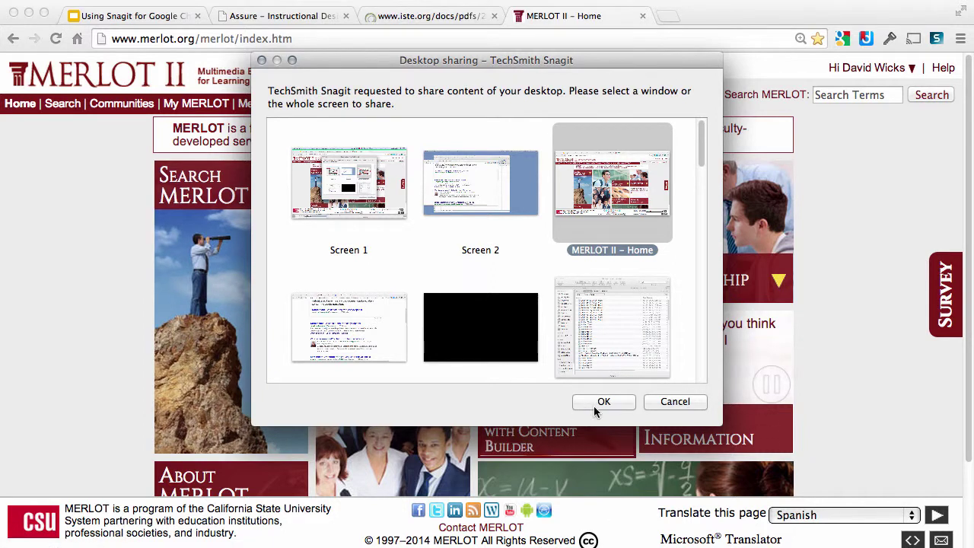
left_click(614, 401)
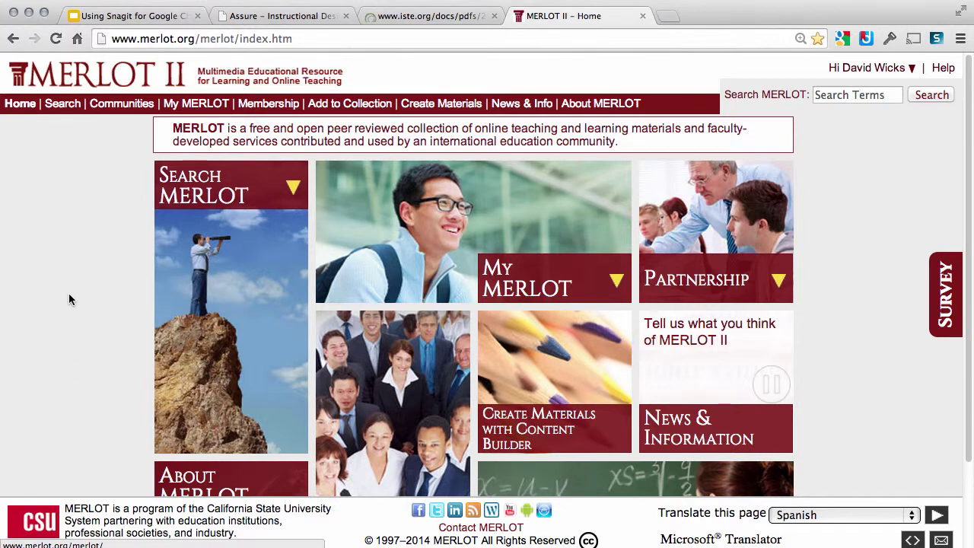
- Open MERLOT's advanced search for materials and set the community to Teacher Education
left_click(295, 190)
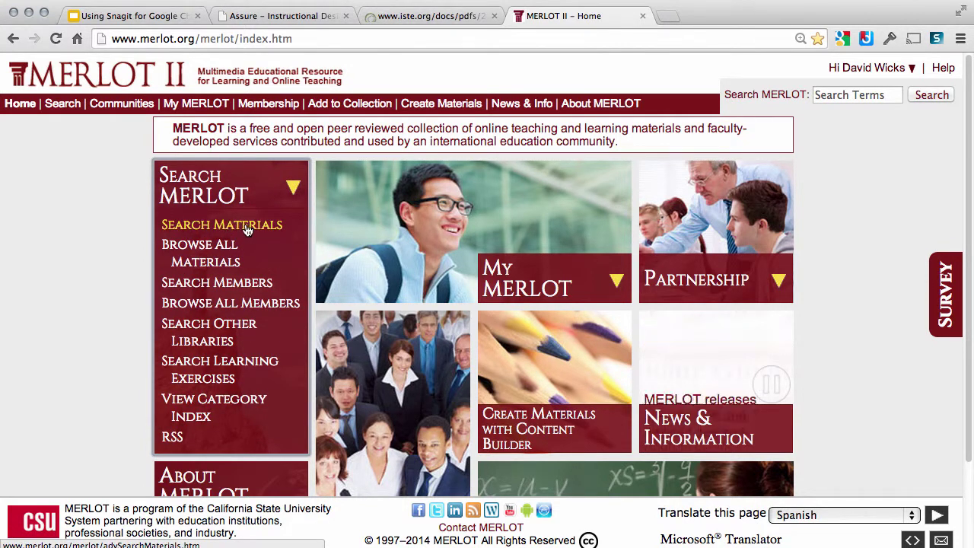
left_click(246, 228)
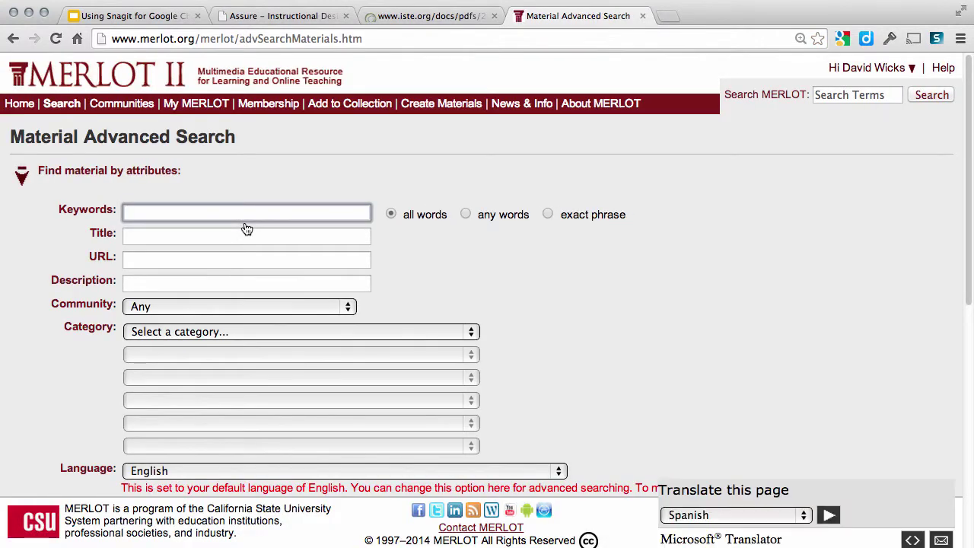
left_click(351, 307)
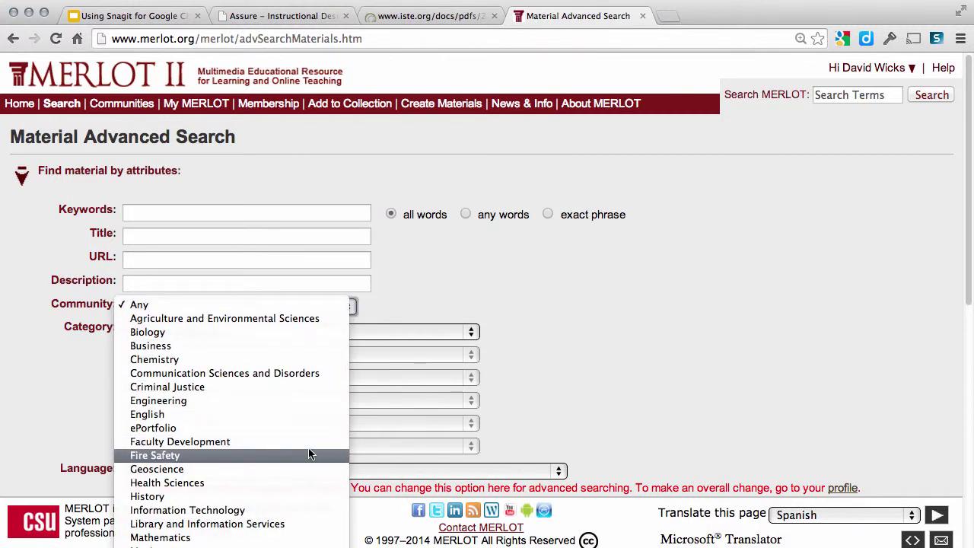
scroll(309, 454, "down", 5)
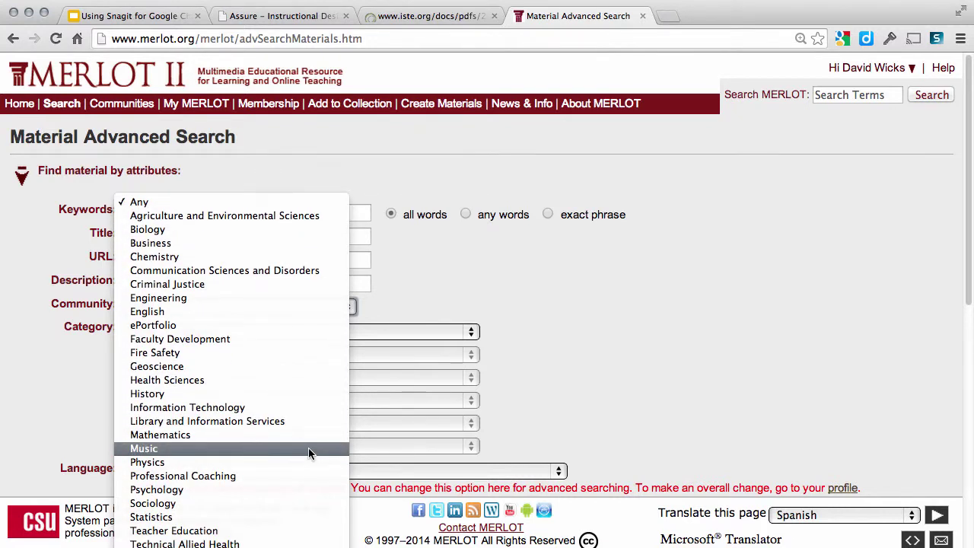
left_click(258, 532)
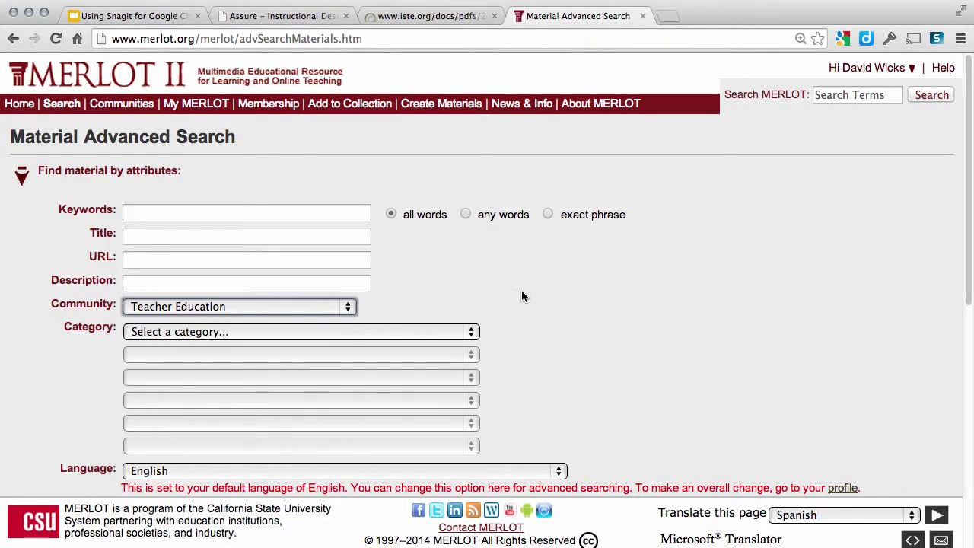
- Limit the material search to iOS (Apple) tablet apps and run it
scroll(667, 409, "down", 5)
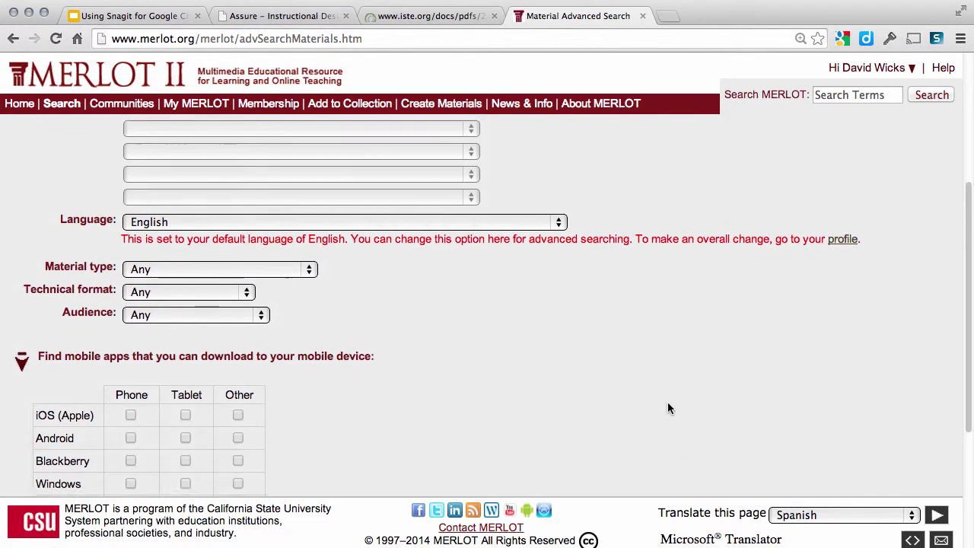
scroll(668, 409, "down", 2)
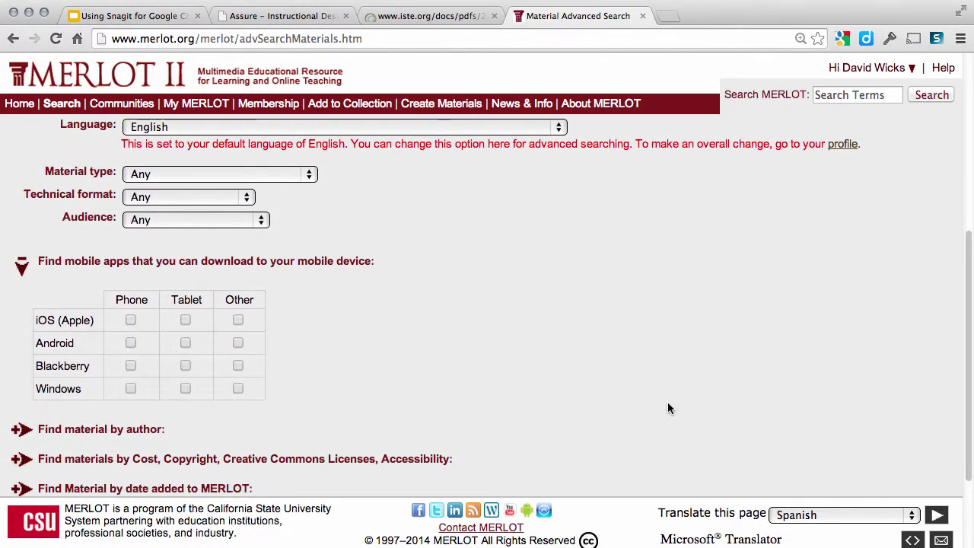
scroll(668, 391, "down", 2)
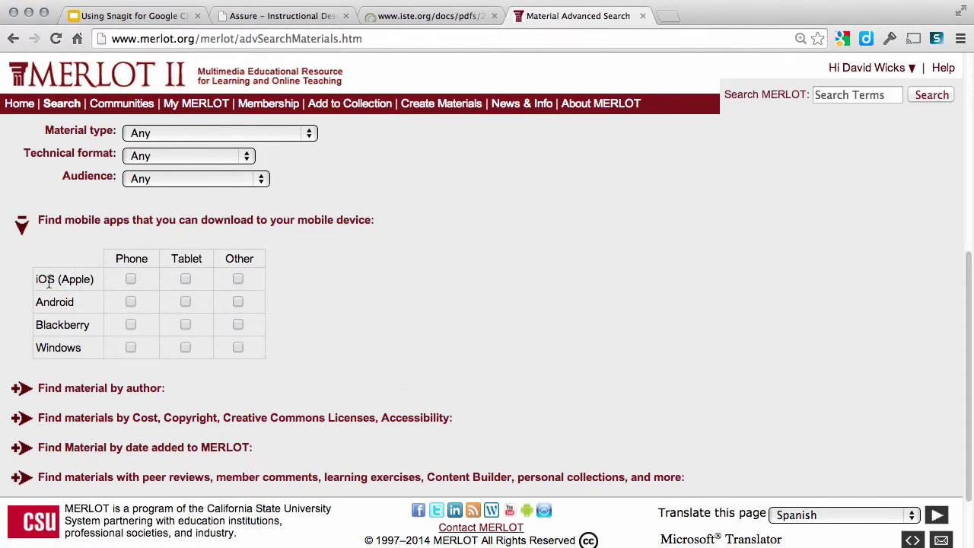
left_click(185, 280)
scroll(422, 323, "down", 3)
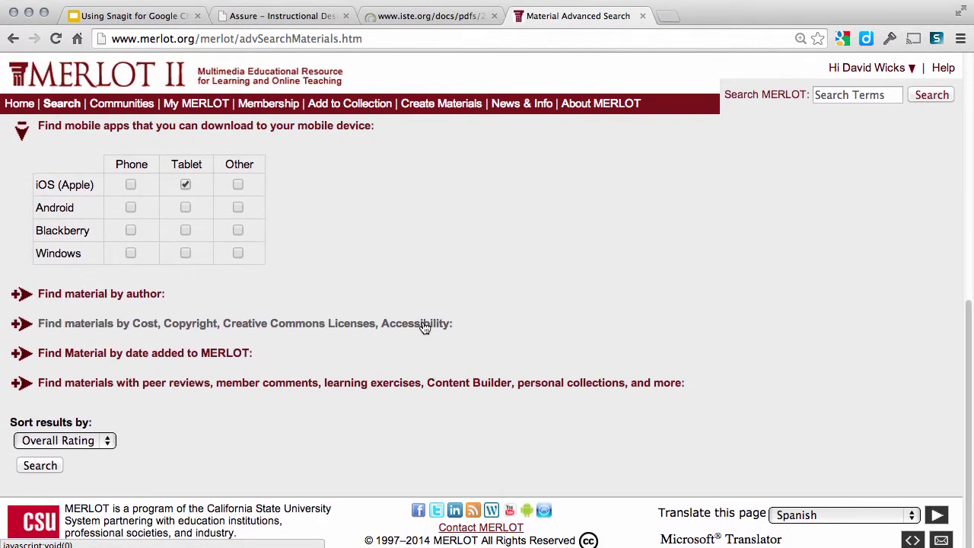
left_click(38, 468)
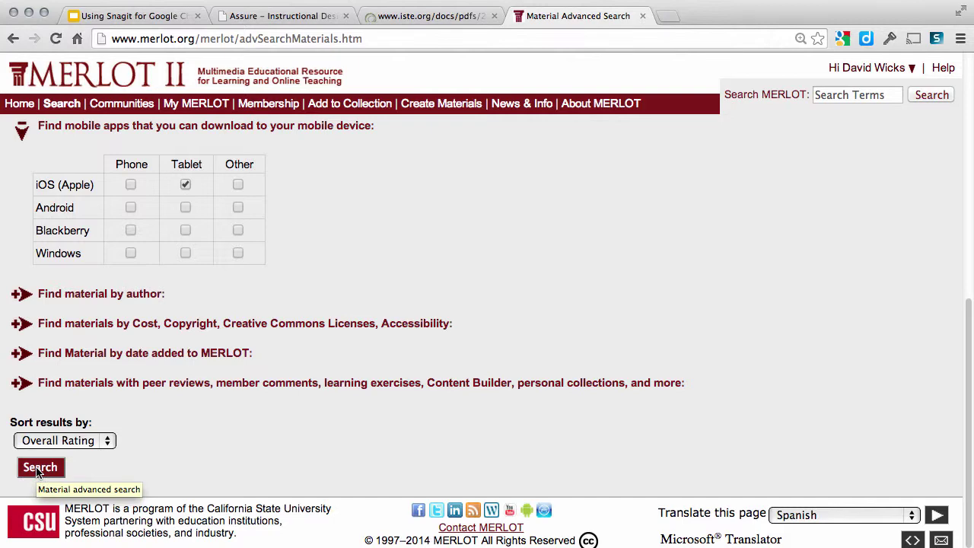
left_click(38, 467)
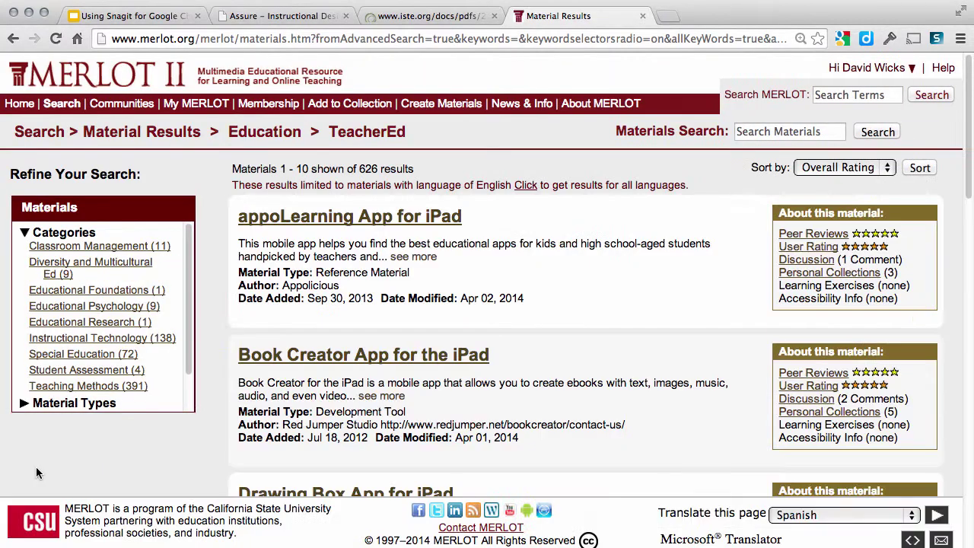
- Look through the top-rated Teacher Education material results and open the details of the appoLearning App for iPad
scroll(606, 317, "down", 2)
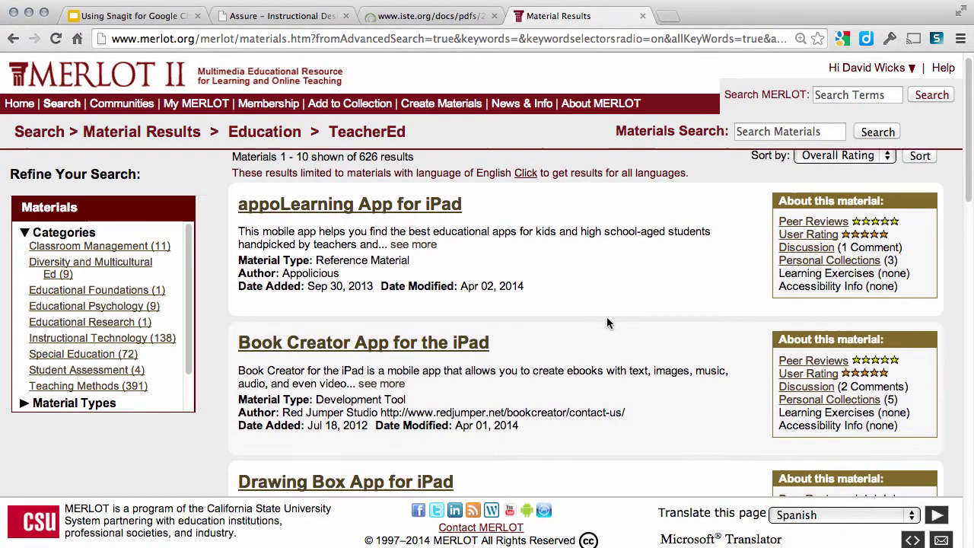
scroll(606, 322, "up", 1)
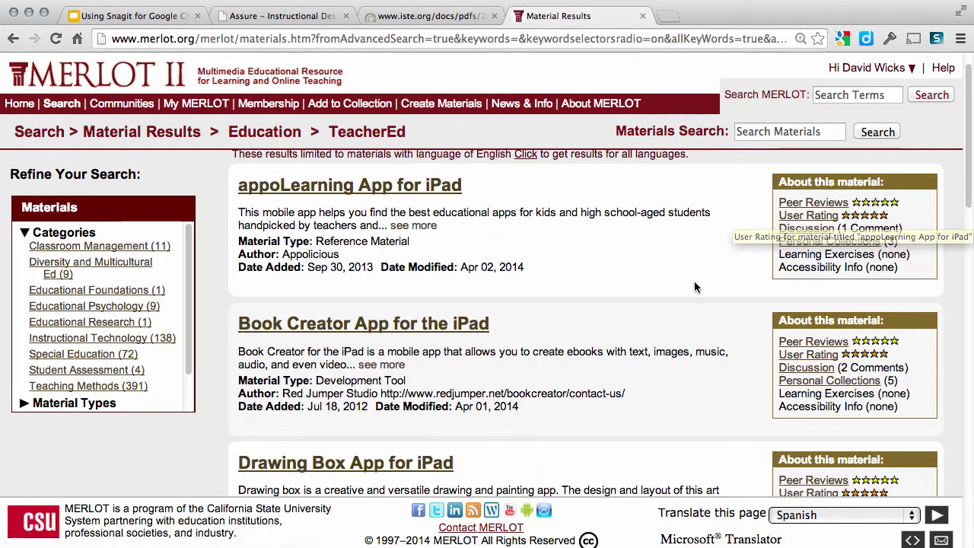
scroll(620, 251, "down", 2)
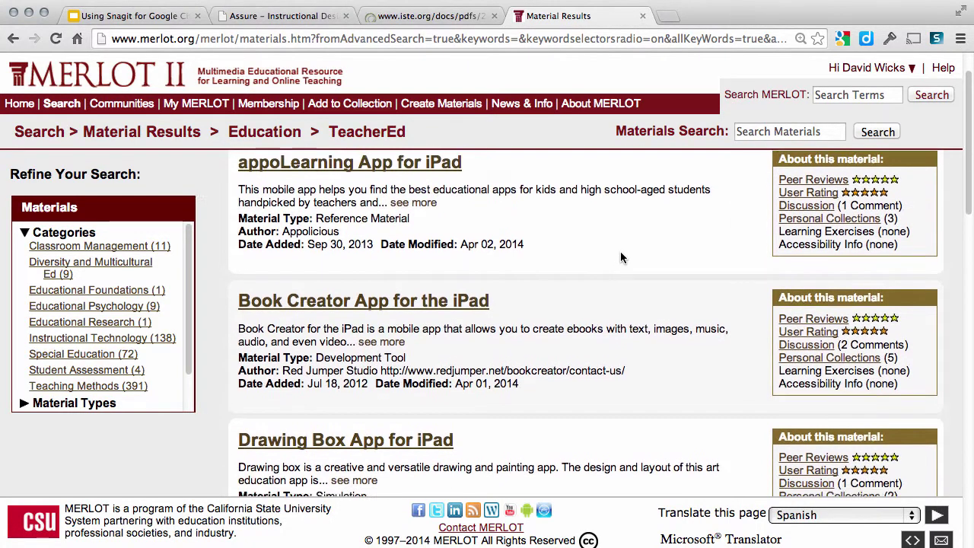
scroll(620, 257, "down", 1)
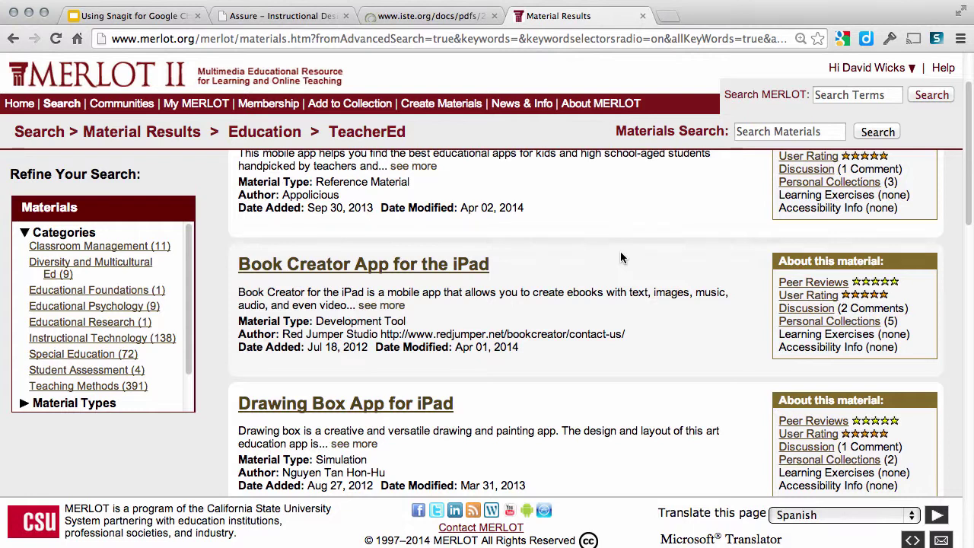
scroll(620, 257, "down", 1)
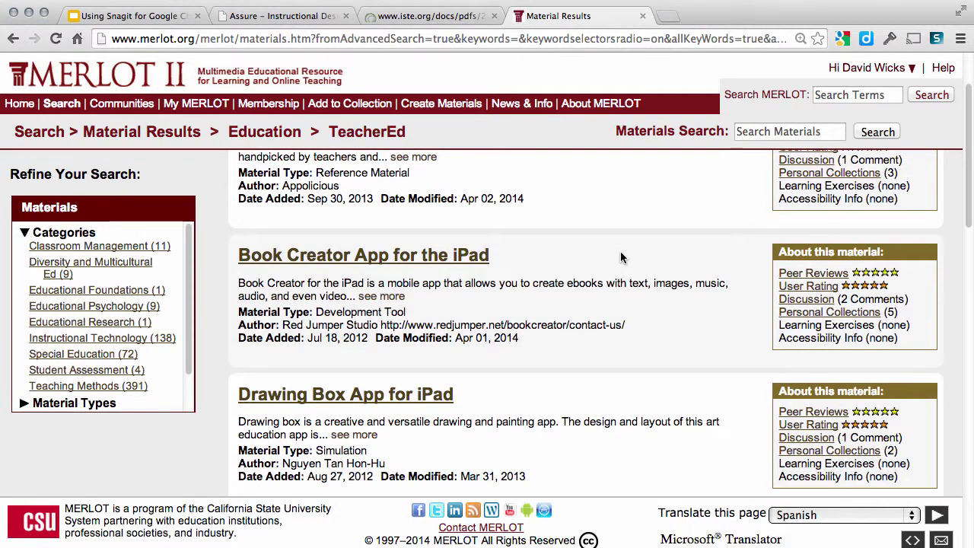
scroll(621, 257, "down", 3)
scroll(621, 255, "down", 4)
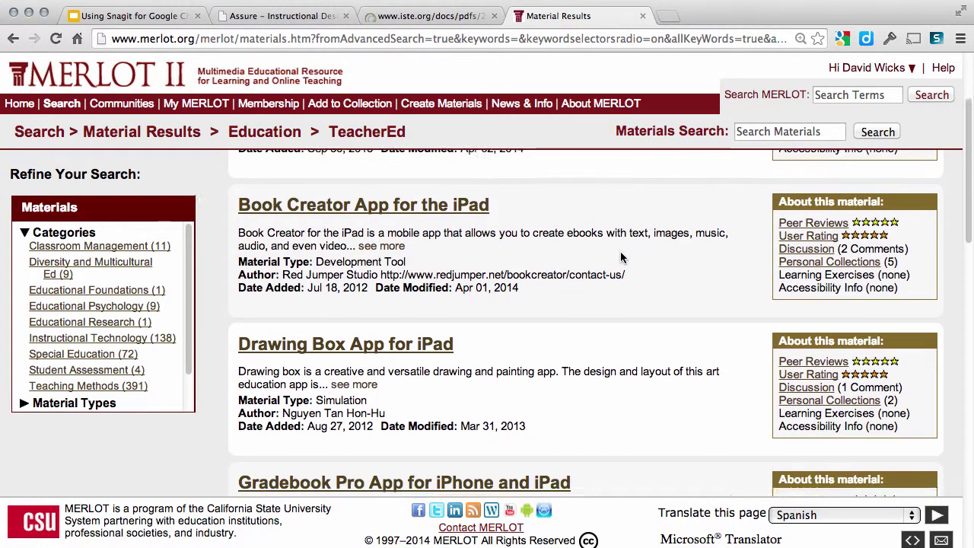
scroll(620, 257, "down", 5)
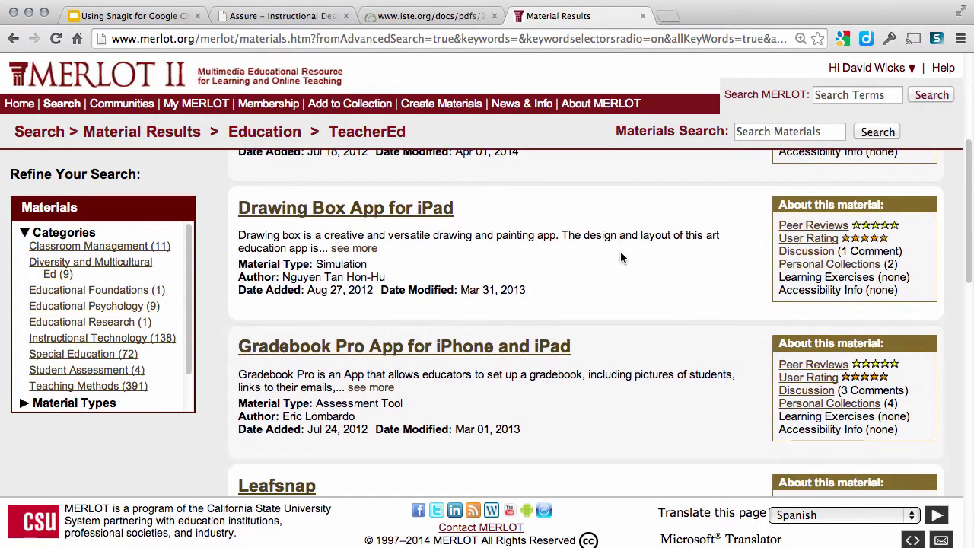
scroll(620, 258, "down", 5)
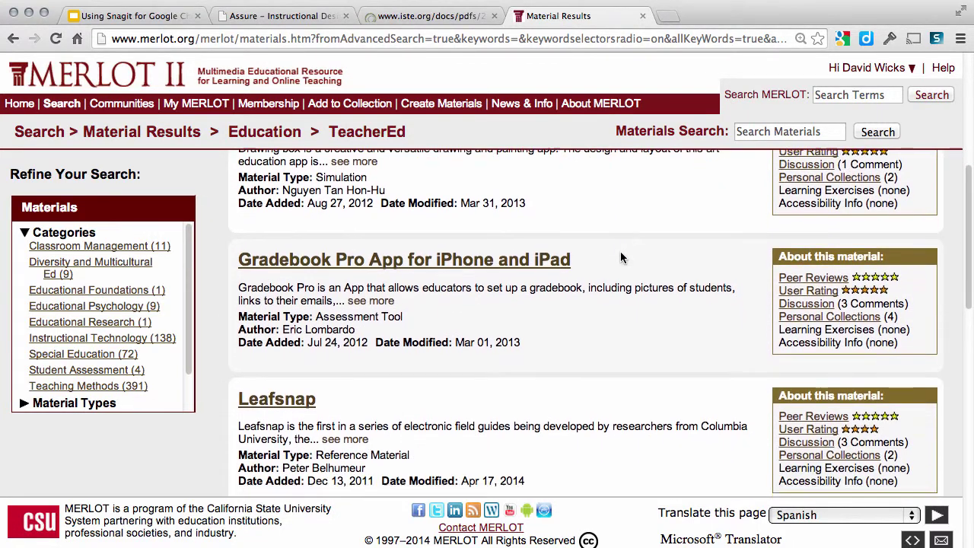
scroll(620, 257, "down", 6)
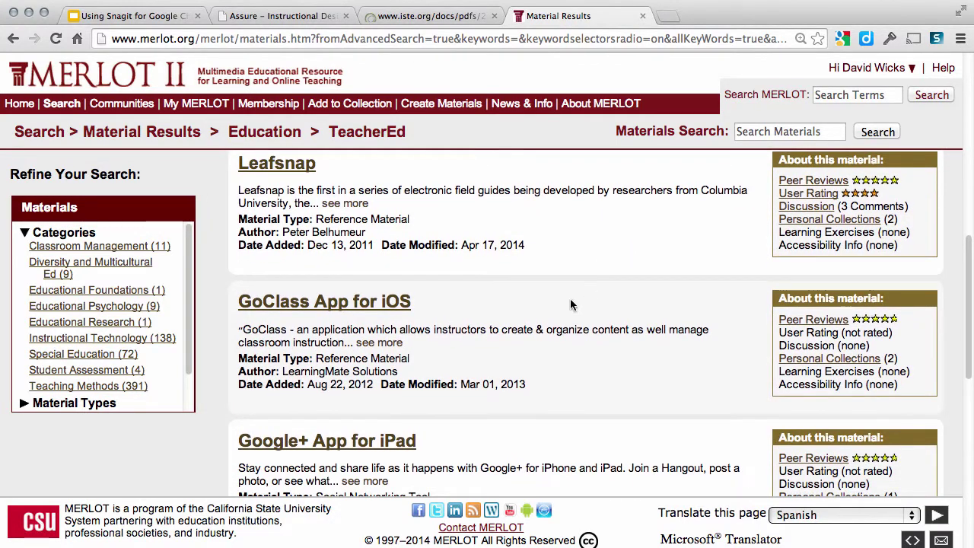
scroll(553, 326, "up", 1)
scroll(553, 326, "up", 2)
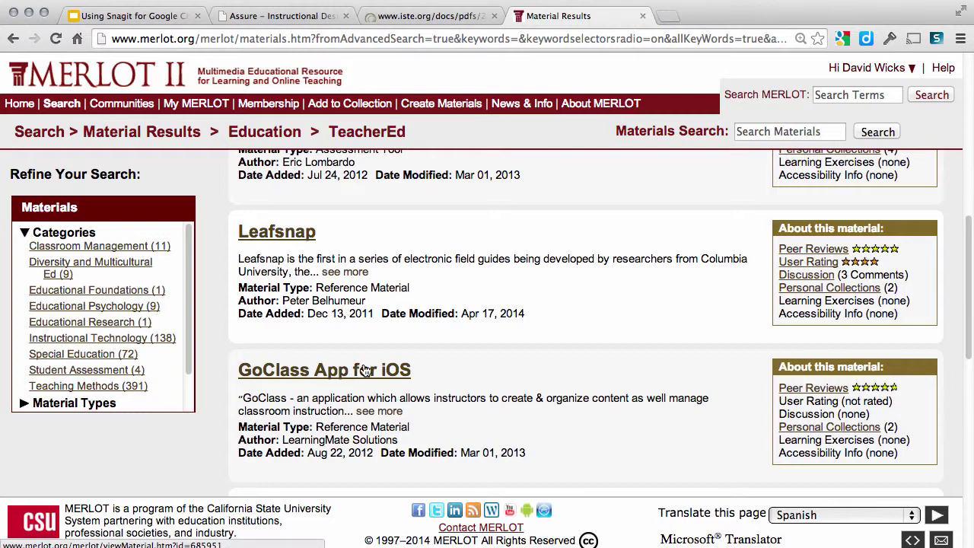
scroll(617, 355, "up", 4)
scroll(616, 357, "up", 8)
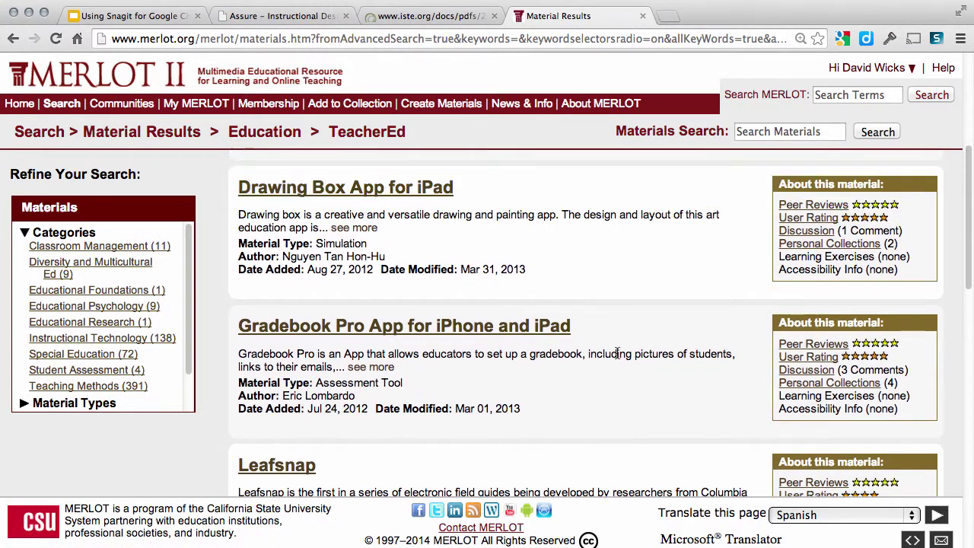
scroll(616, 358, "up", 8)
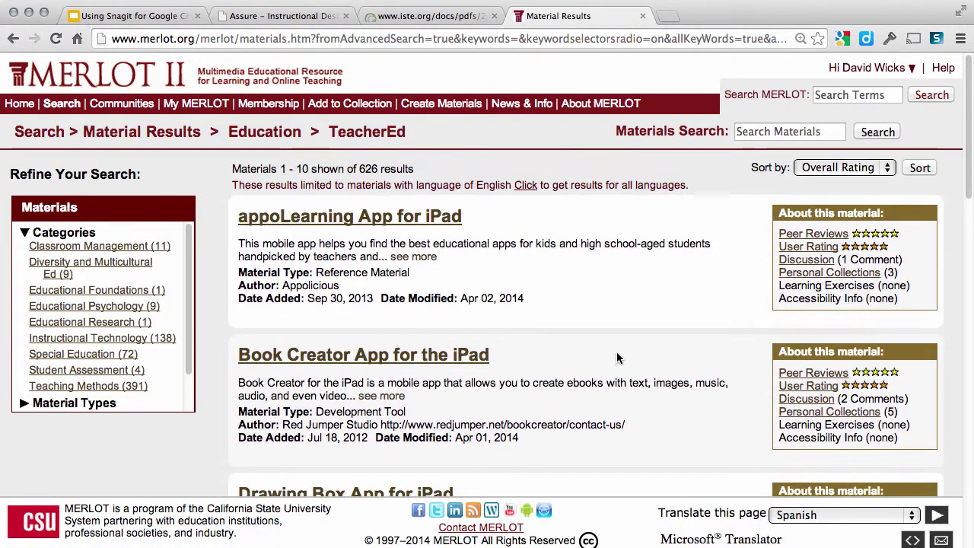
left_click(304, 218)
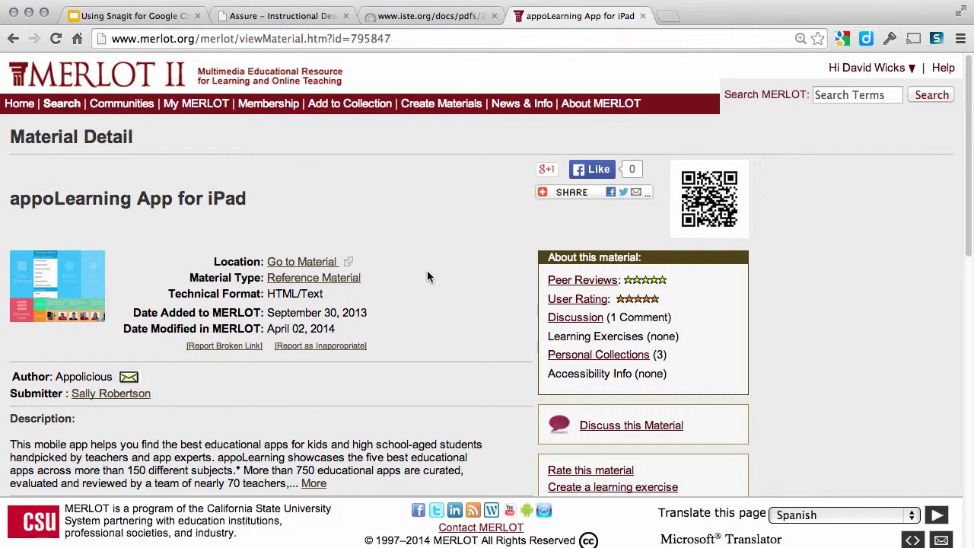
- Look over the appoLearning App for iPad material details, then open its peer review and read through the evaluation
scroll(426, 277, "down", 3)
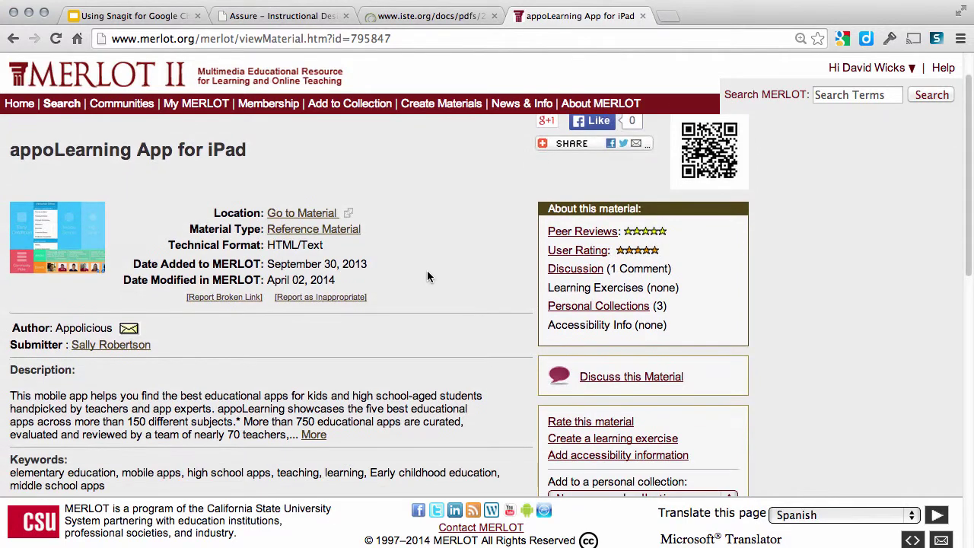
scroll(405, 406, "down", 3)
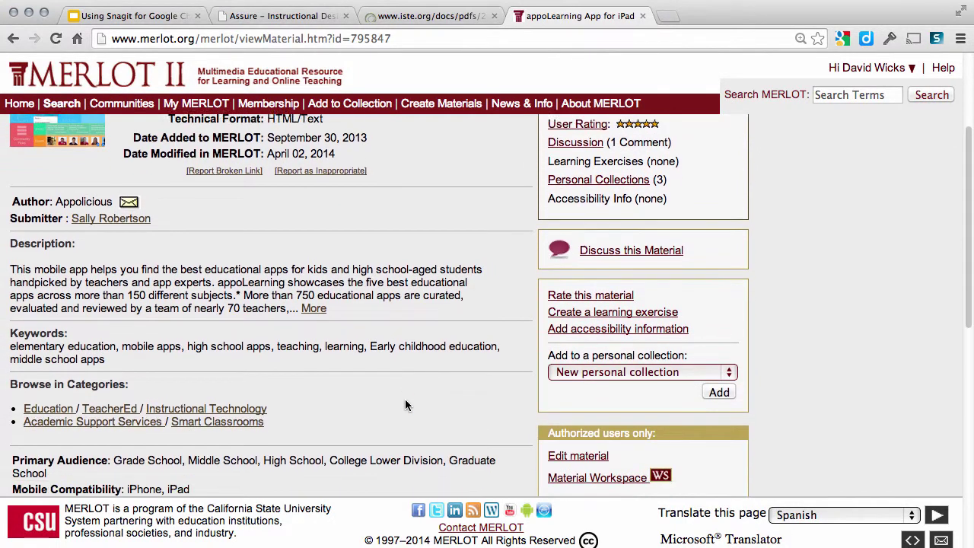
scroll(404, 405, "up", 5)
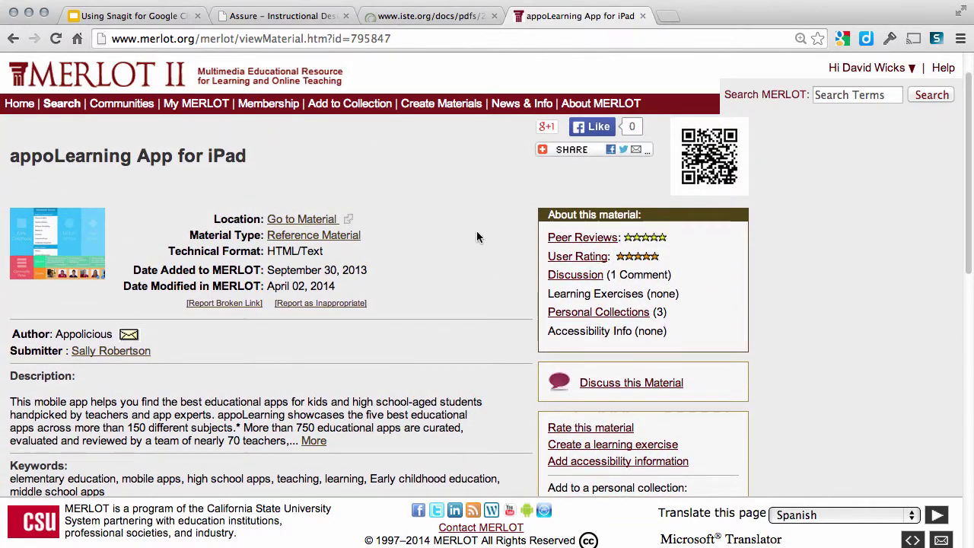
left_click(583, 238)
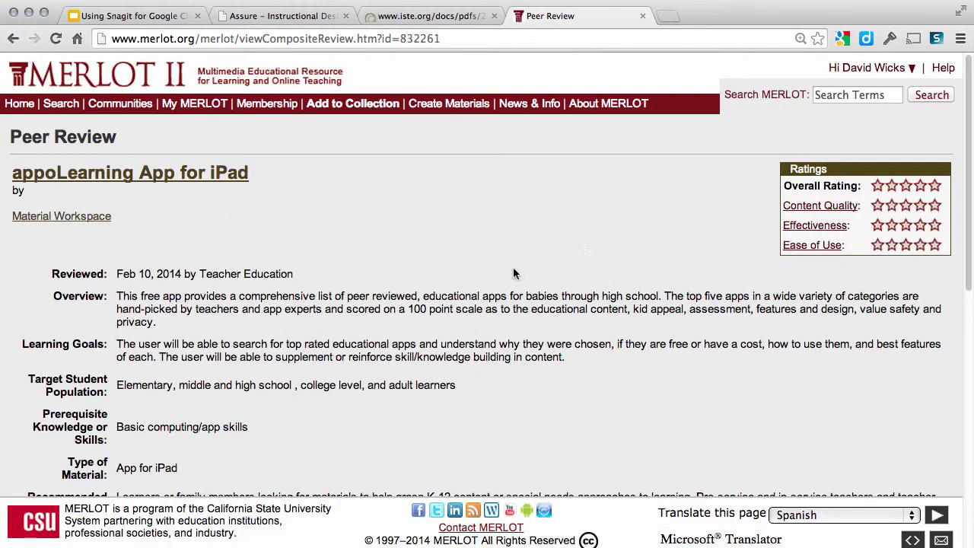
scroll(379, 356, "down", 5)
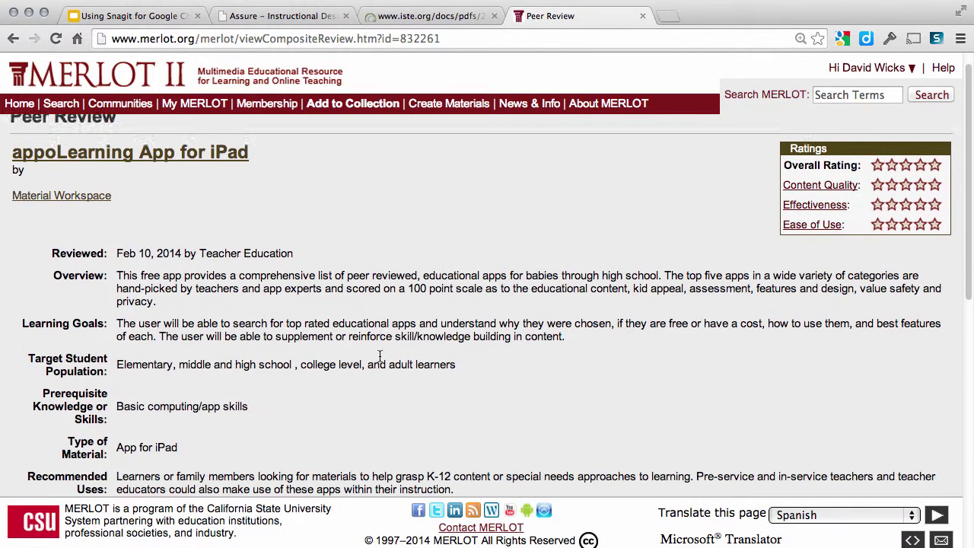
scroll(379, 354, "down", 6)
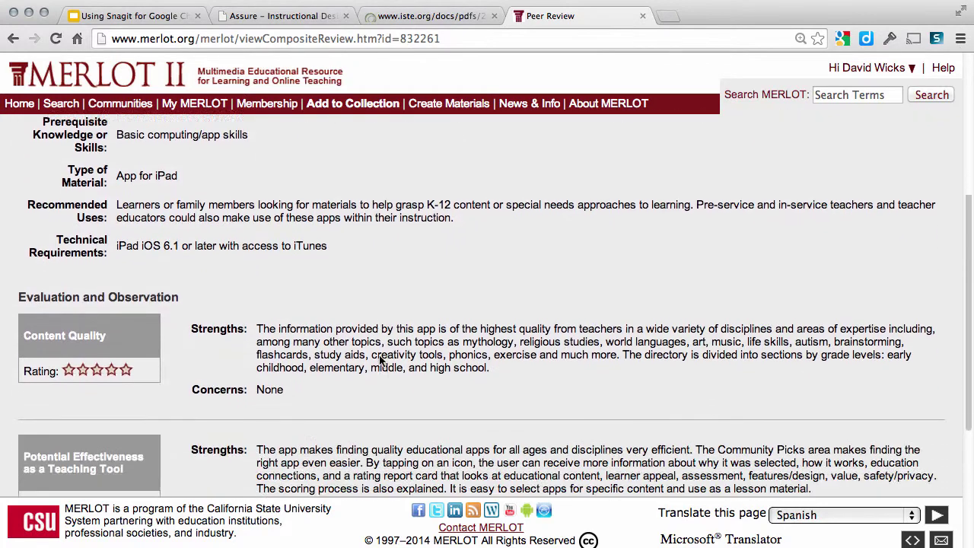
scroll(379, 356, "up", 8)
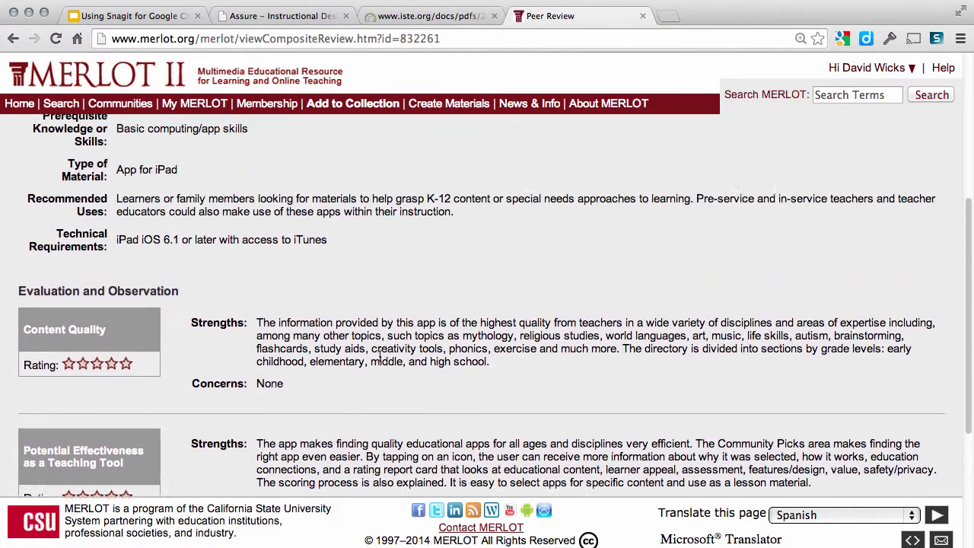
scroll(379, 359, "up", 3)
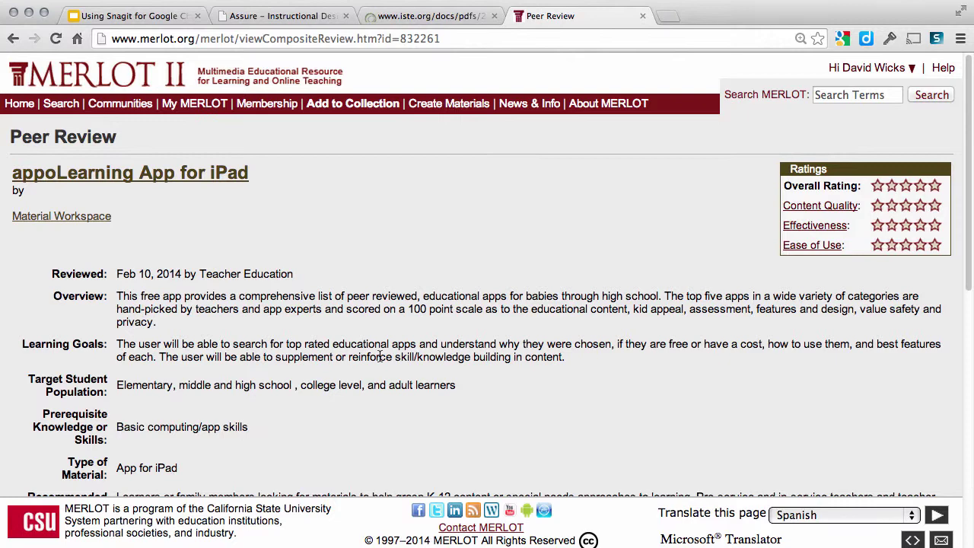
scroll(379, 356, "down", 2)
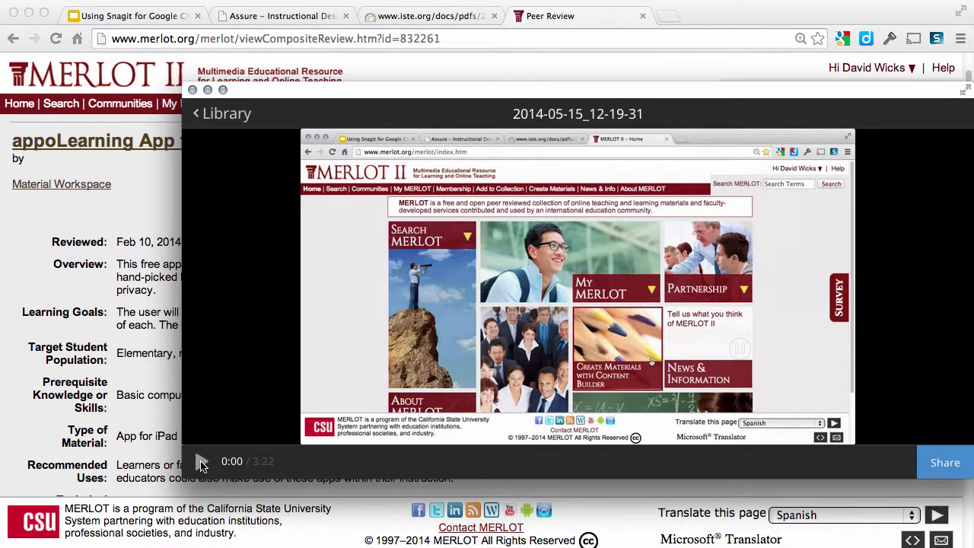
- Play back the beginning of the finished recording in Snagit and start sharing it to YouTube
left_click(201, 462)
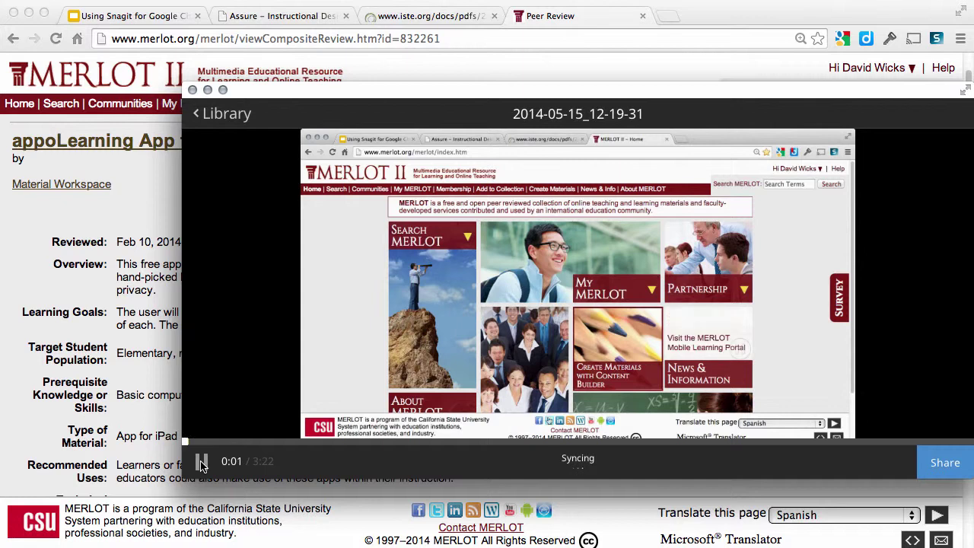
key("XF86AudioRaiseVolume")
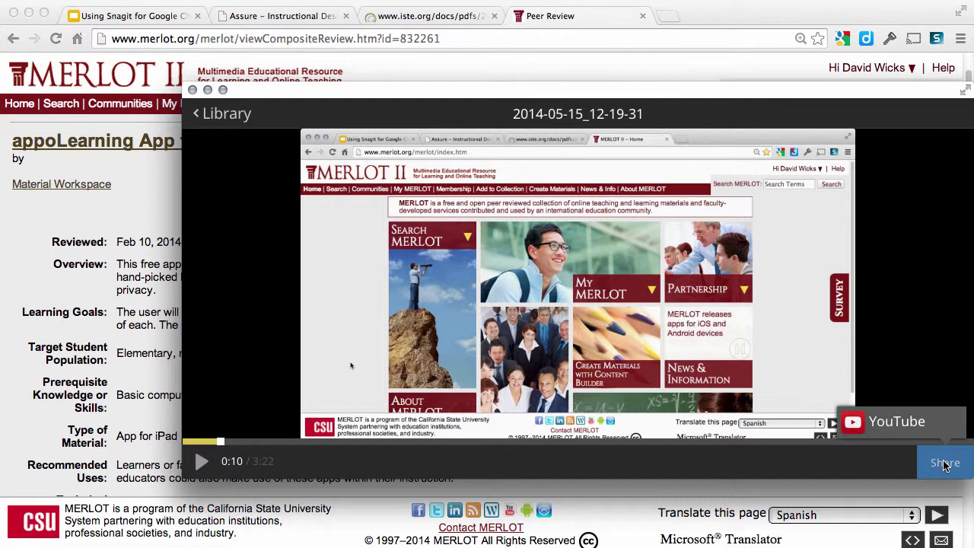
left_click(887, 427)
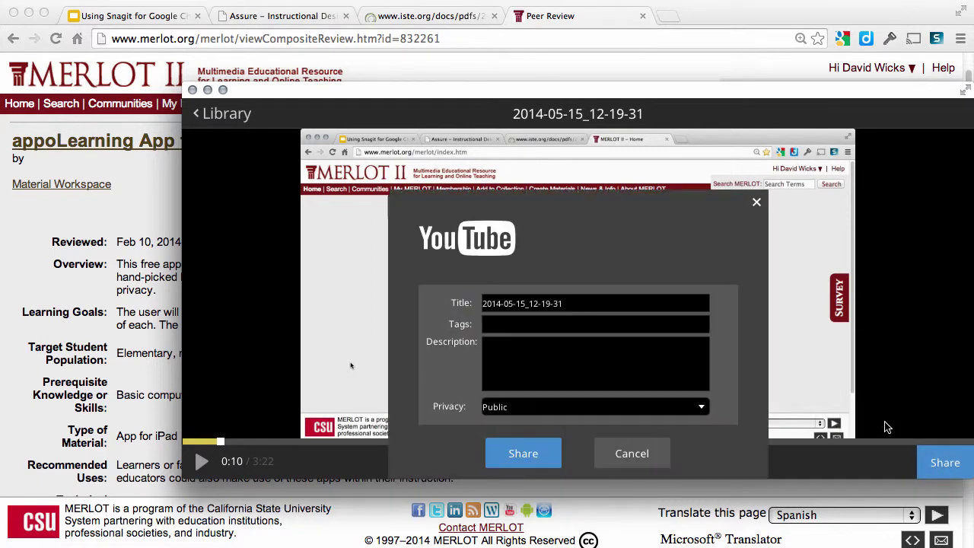
- Share the recording to YouTube as an unlisted video titled "Using MERLOT to find iPad apps for education"
left_click(572, 304)
left_click_drag(572, 303, 403, 281)
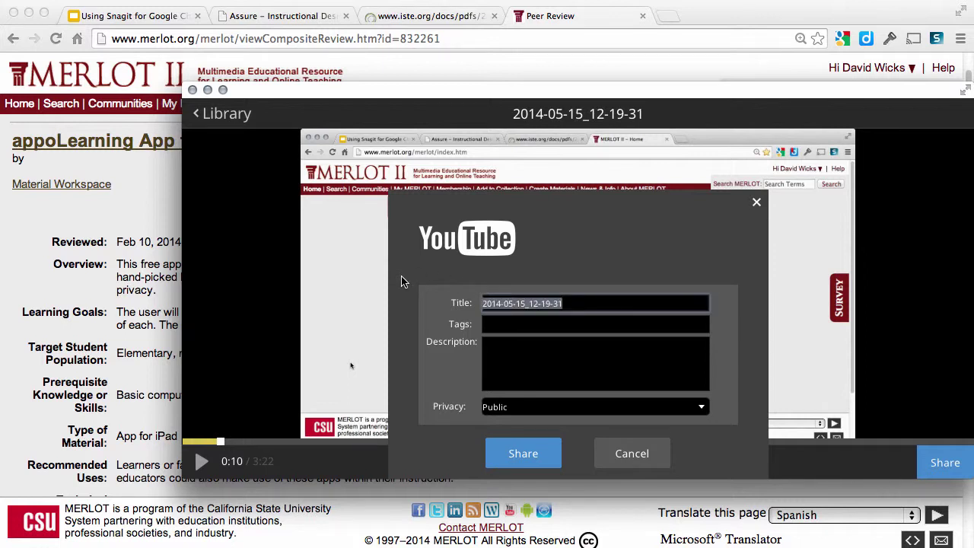
type("Using MER")
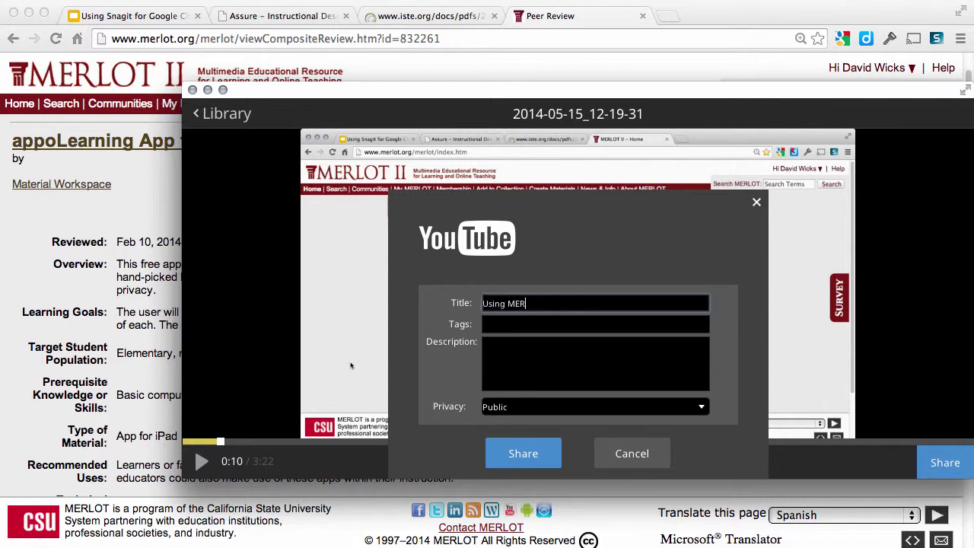
type("LOT to find iPad apps for education")
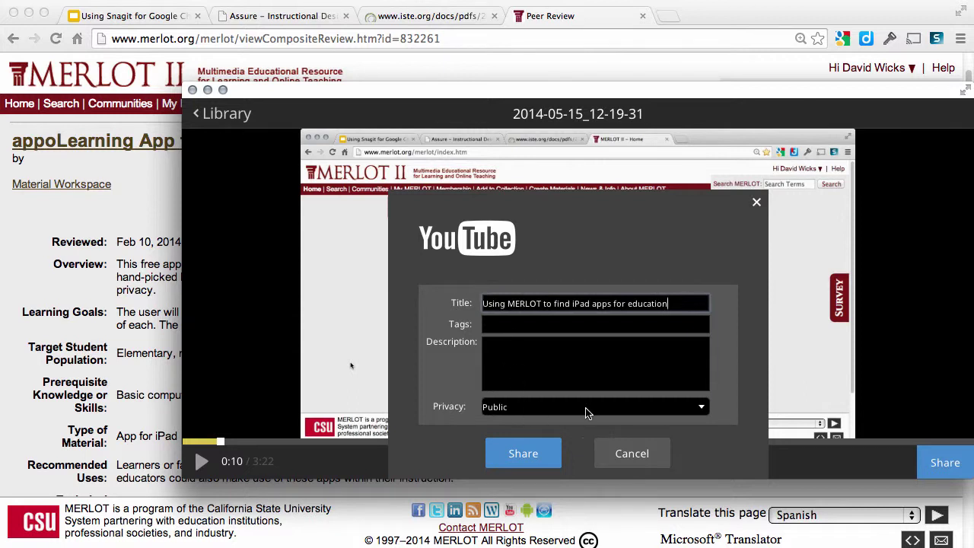
left_click(702, 411)
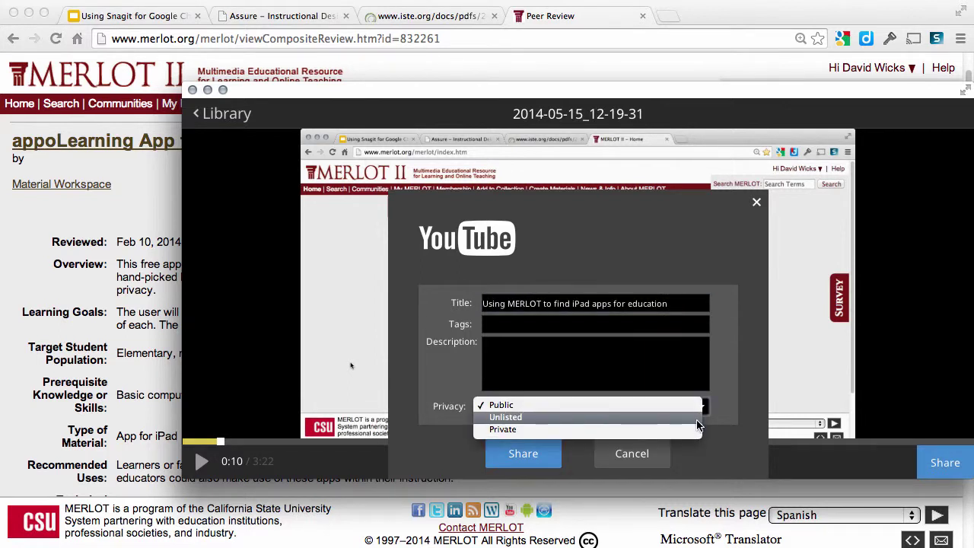
left_click(697, 419)
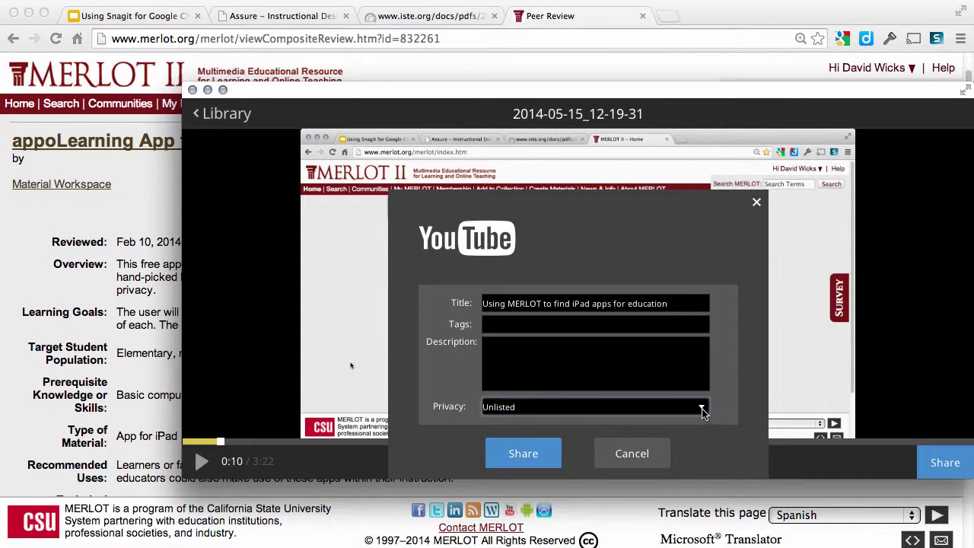
left_click(701, 408)
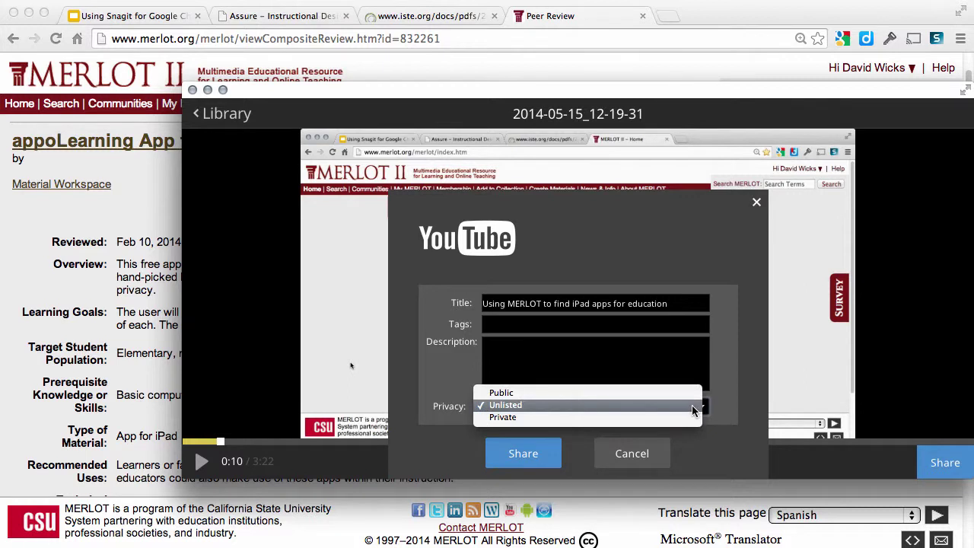
left_click(698, 406)
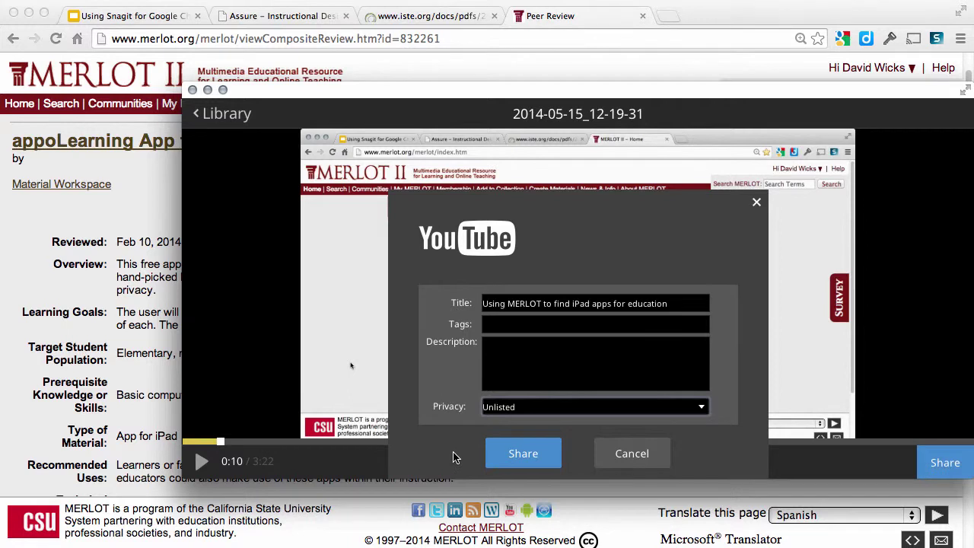
left_click(524, 453)
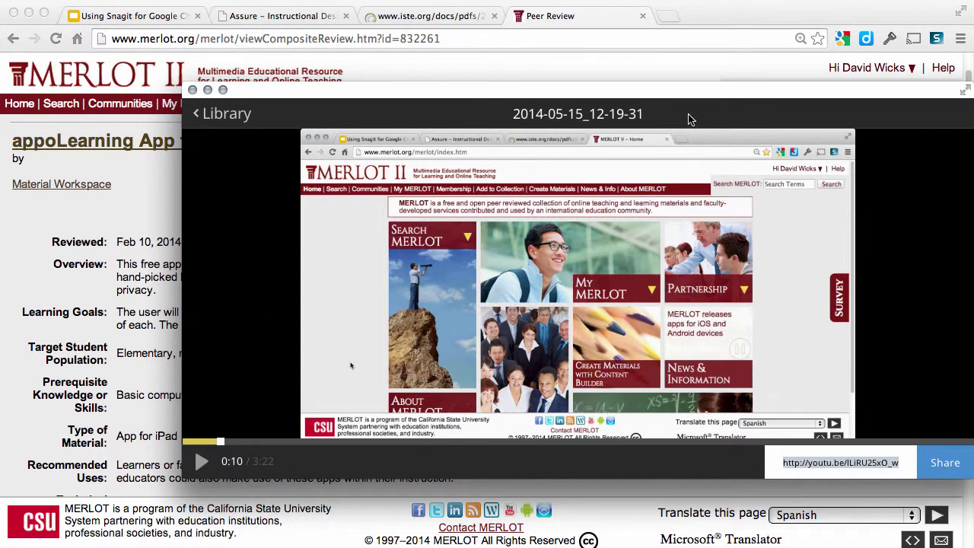
left_click(672, 18)
left_click(669, 16)
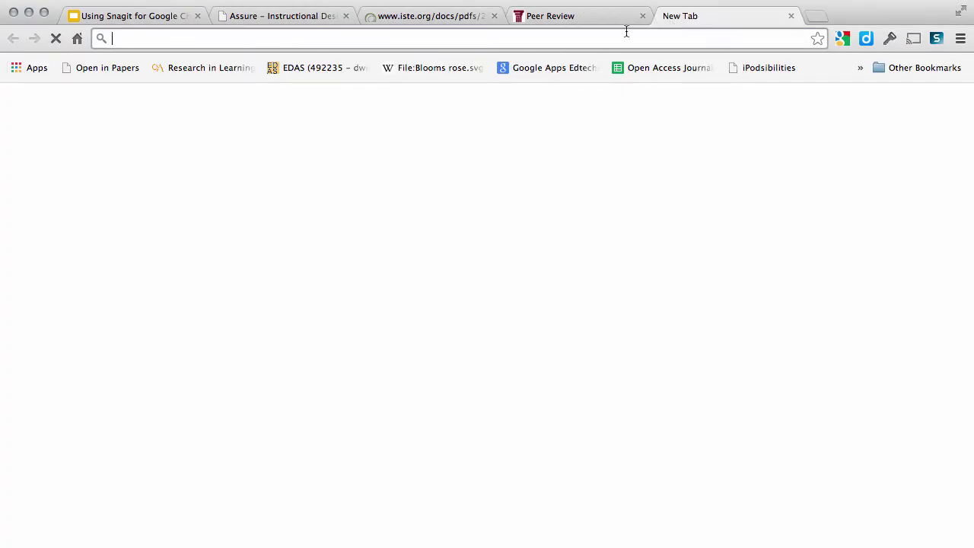
type("http://youtu.be/lLiRU25xO_w")
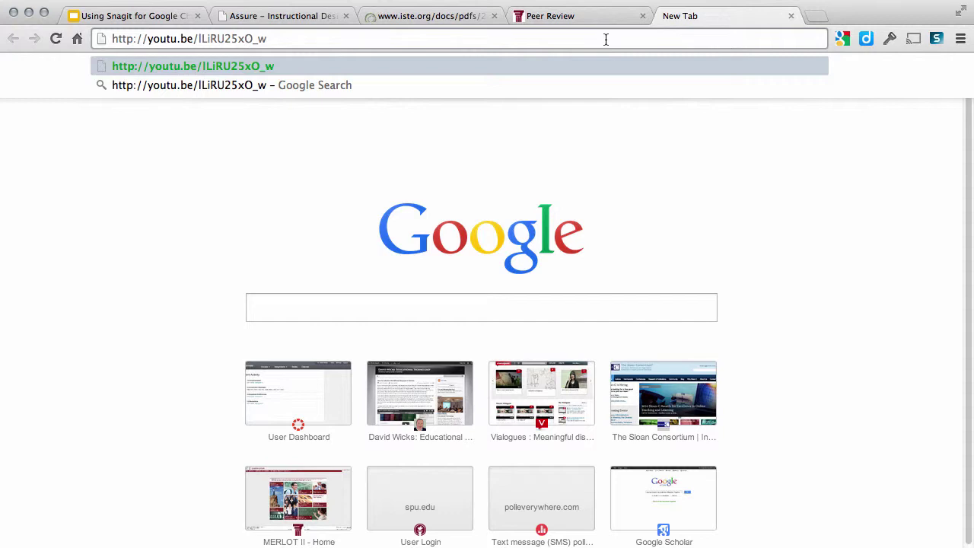
key("Return")
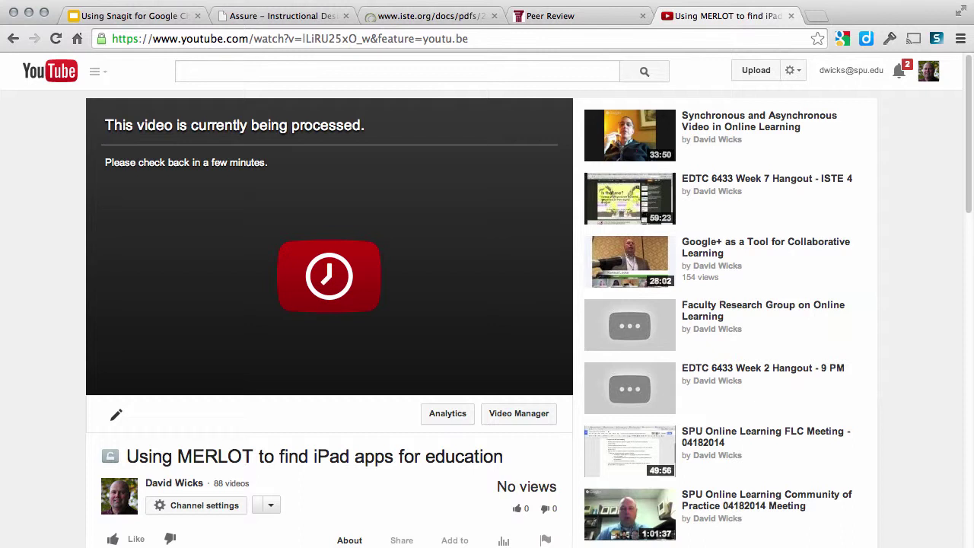
- From the list of uploaded YouTube videos, open the MERLOT demo for enhancements and pause its preview
left_click(522, 420)
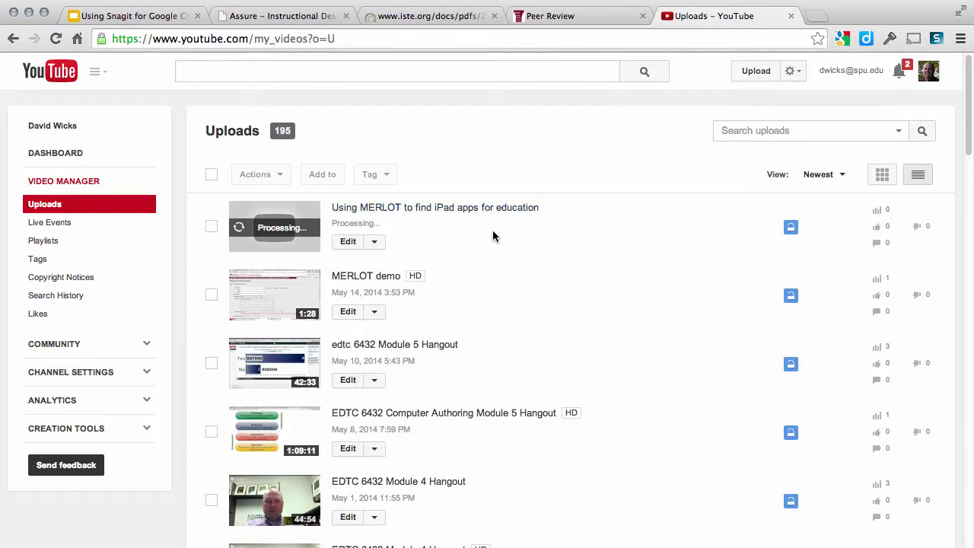
left_click(348, 313)
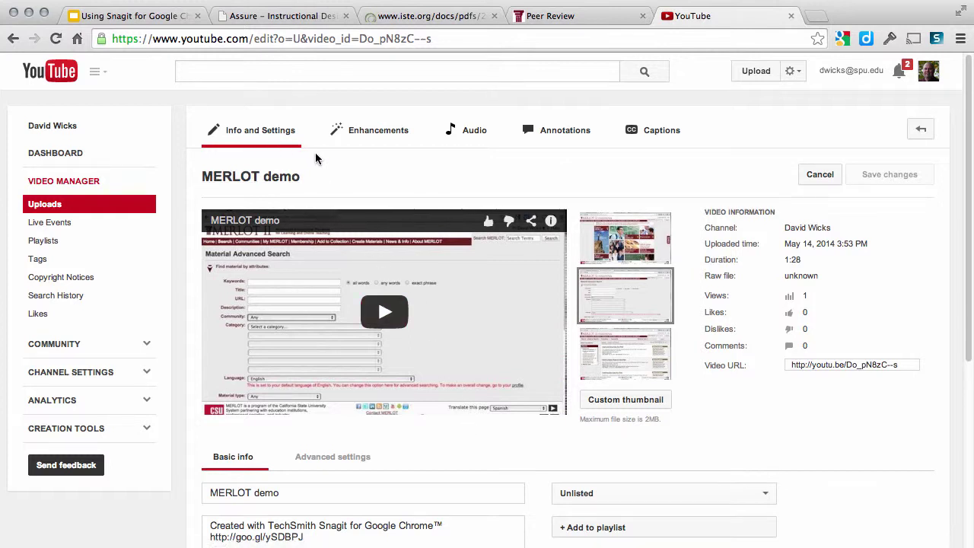
left_click(384, 134)
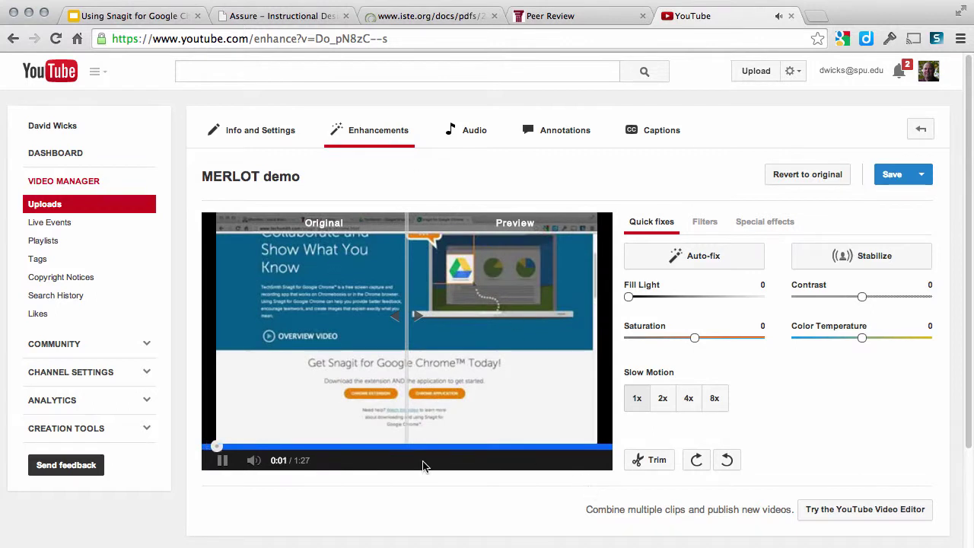
left_click(221, 459)
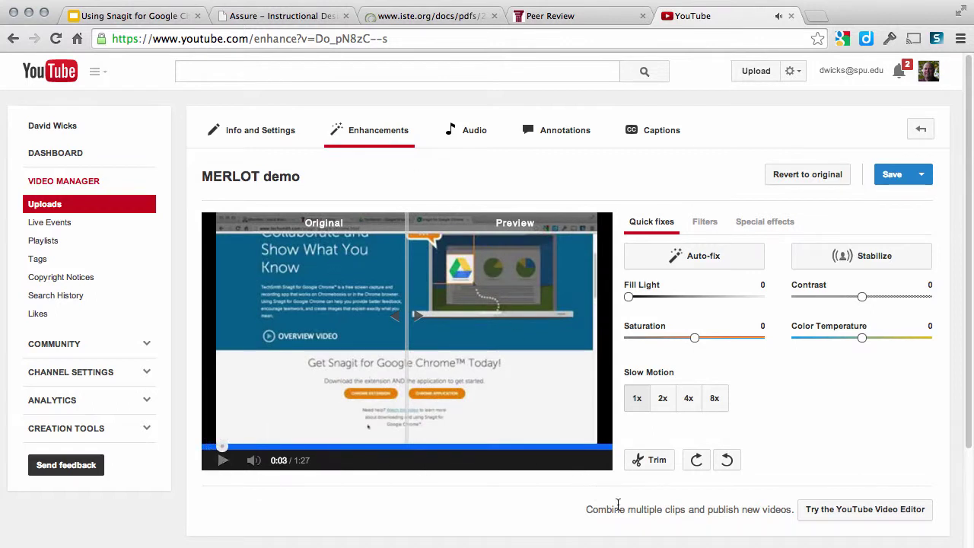
- Trim the MERLOT demo to start at about 0:10 and end at about 1:23, then pause the preview
left_click(657, 461)
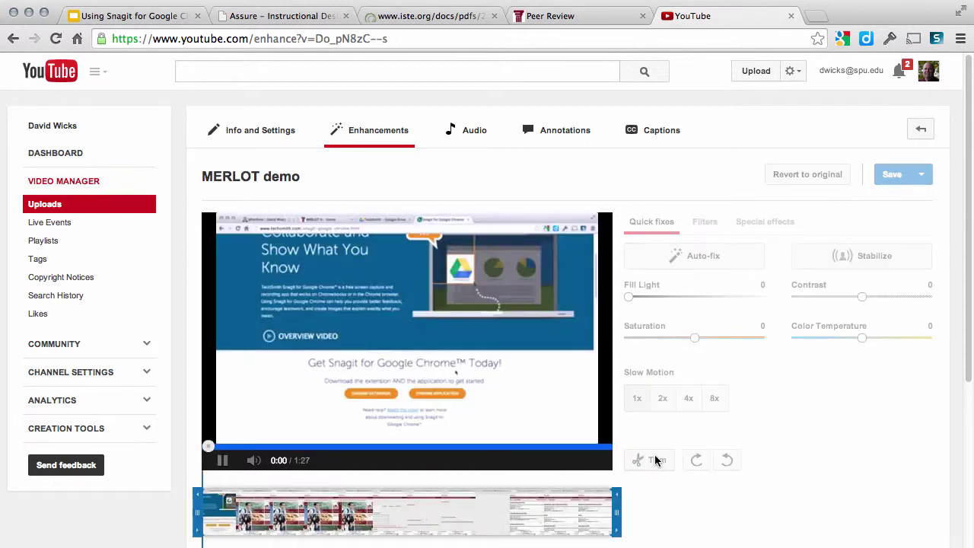
left_click(221, 461)
left_click_drag(196, 514, 247, 514)
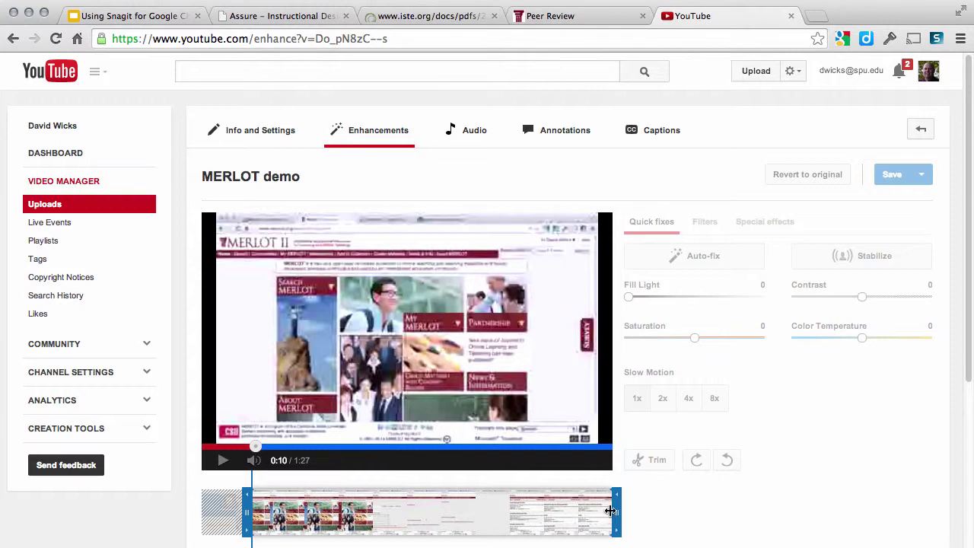
left_click_drag(616, 511, 599, 512)
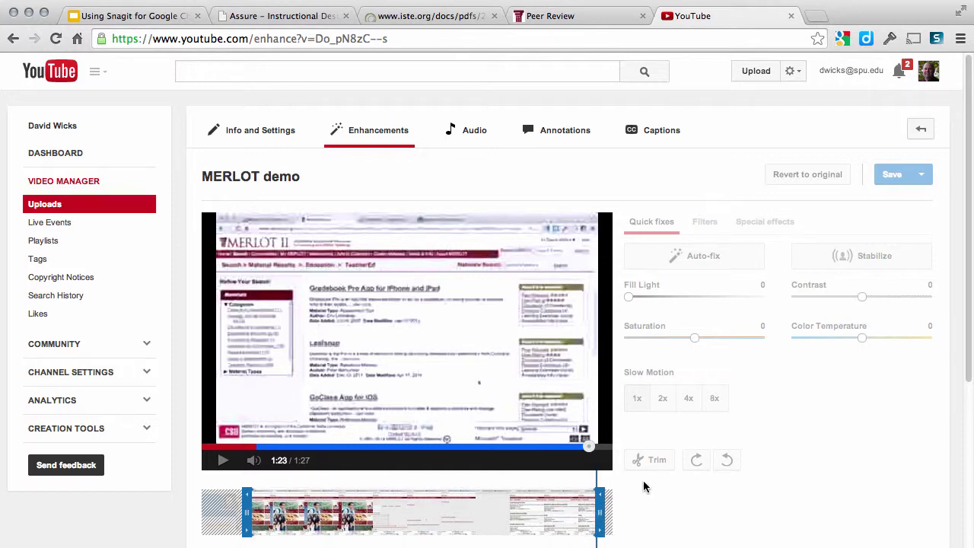
scroll(608, 485, "down", 3)
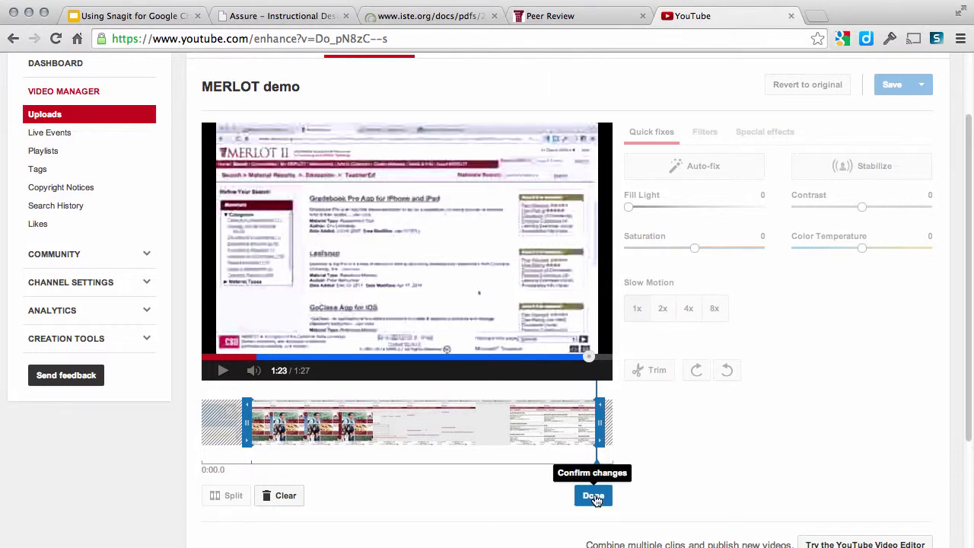
left_click(594, 496)
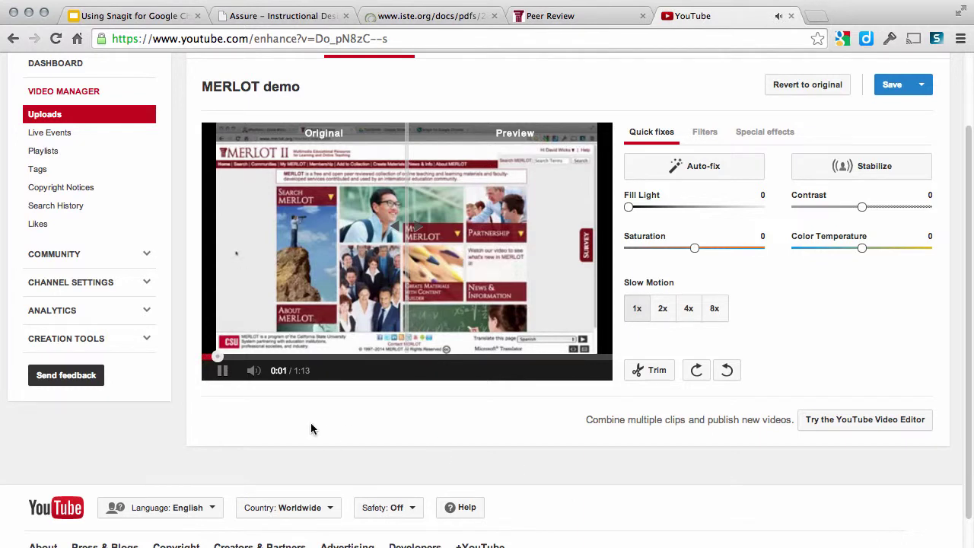
left_click(224, 371)
- Save the trimmed MERLOT demo over the current version and accept the processing notice
scroll(560, 421, "up", 2)
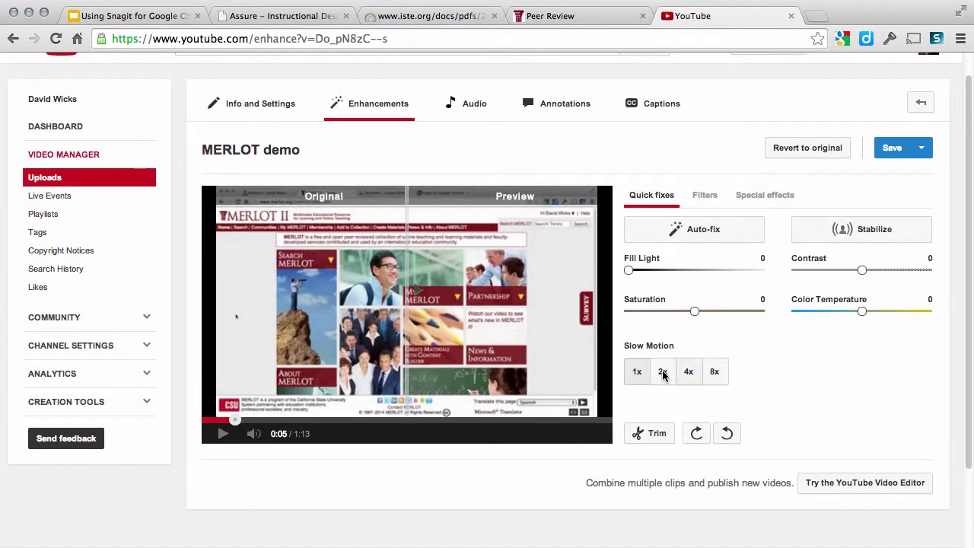
left_click(894, 151)
left_click(893, 149)
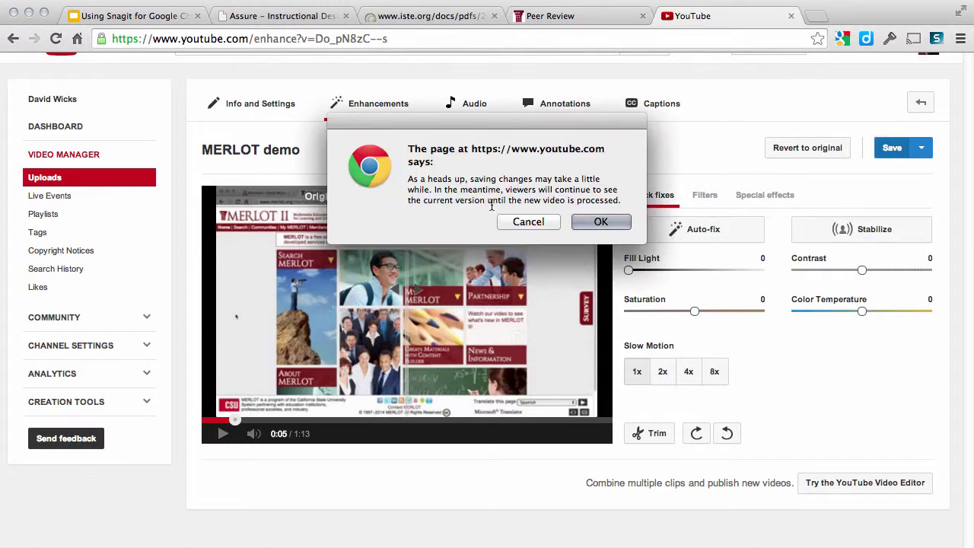
left_click(600, 223)
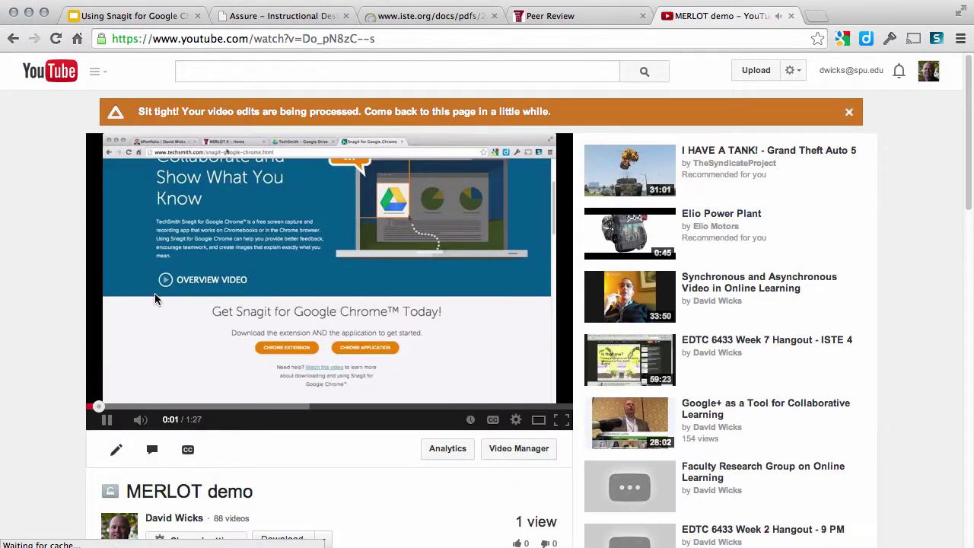
- Pause the MERLOT demo video and return to the Using Snagit for Google Chrome presentation in Google Slides
left_click(107, 423)
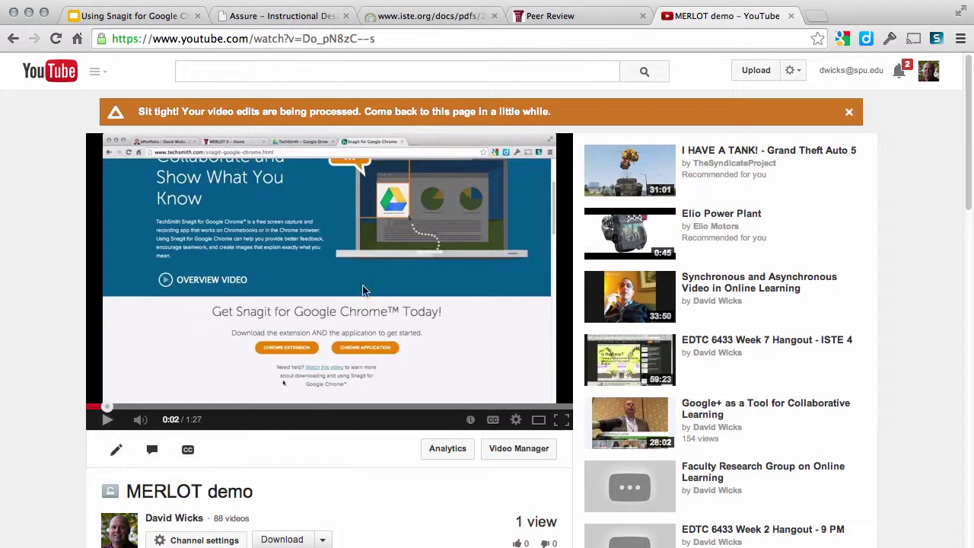
left_click(130, 20)
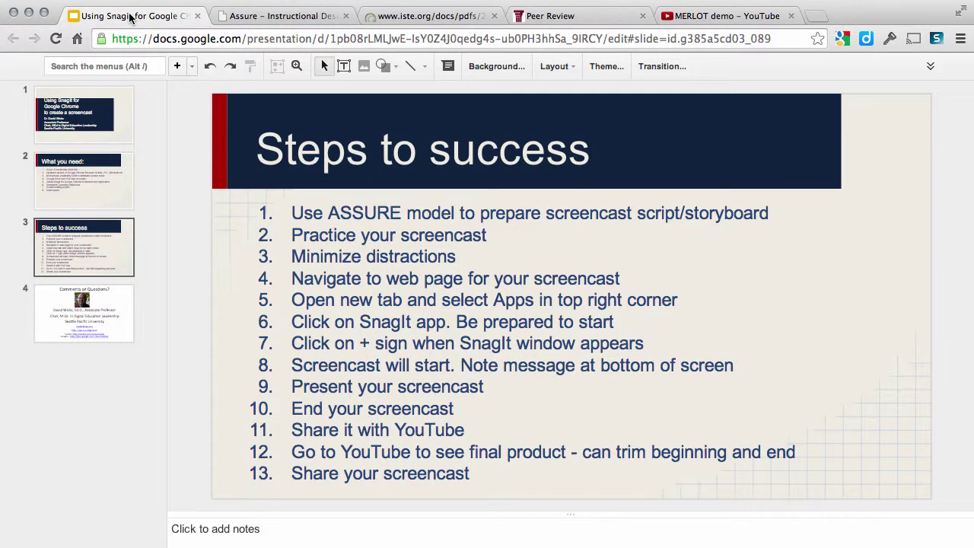